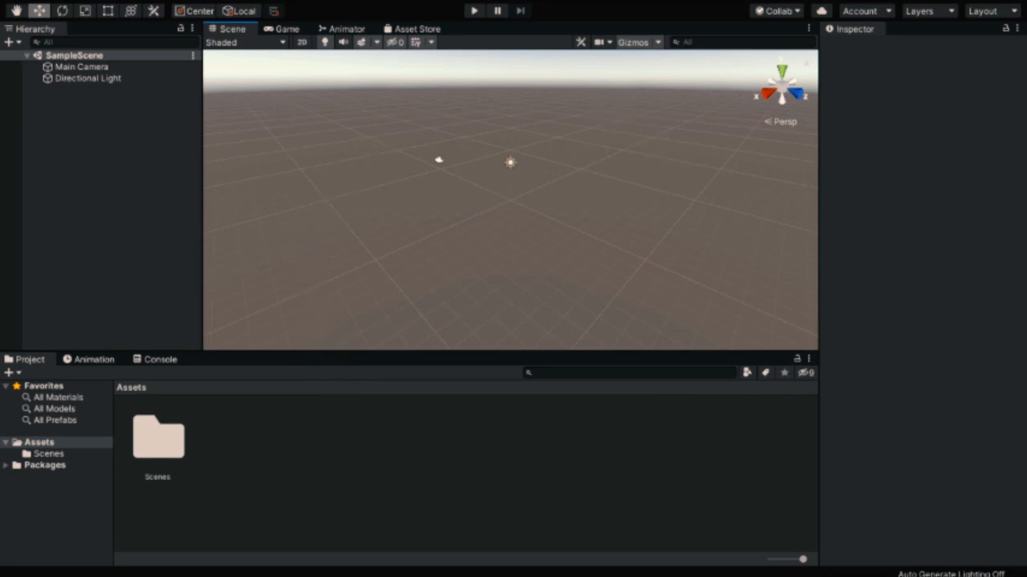
# - Find the free Basic Motions pack by POLYGONCRAFT in the Asset Store and download it into the project
pyautogui.click(409, 29)
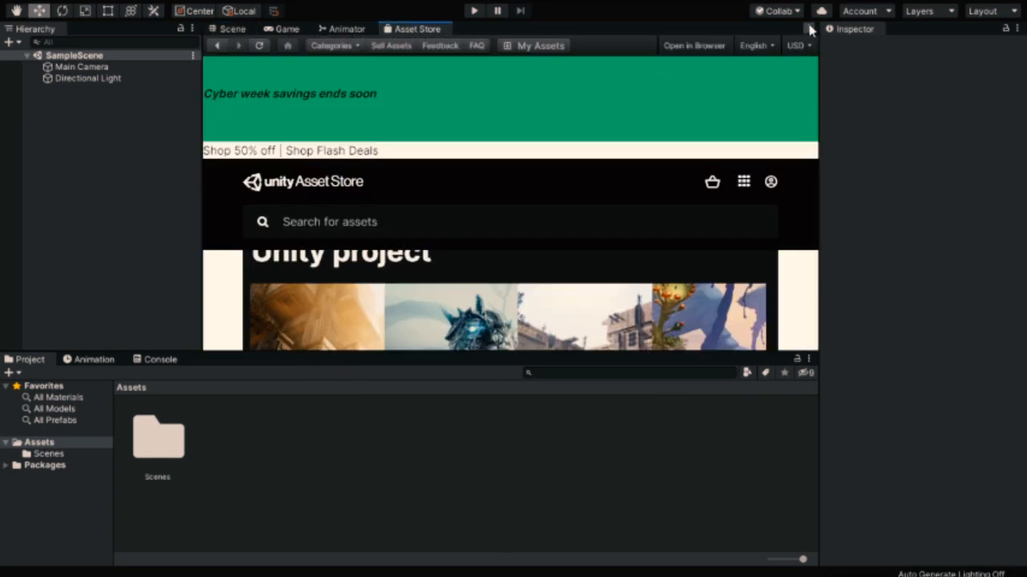
pyautogui.hotkey('shift', 'space')
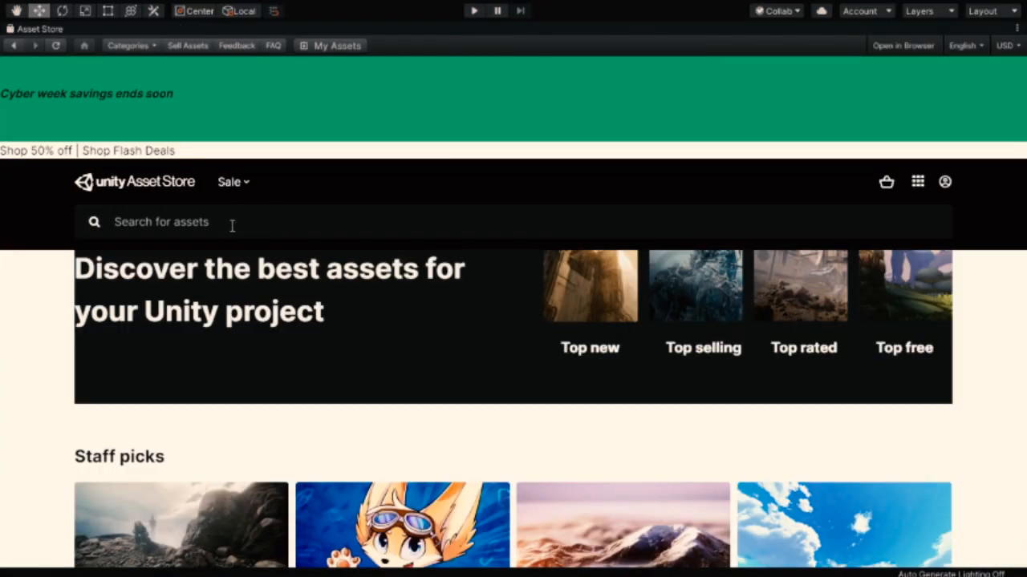
pyautogui.click(232, 226)
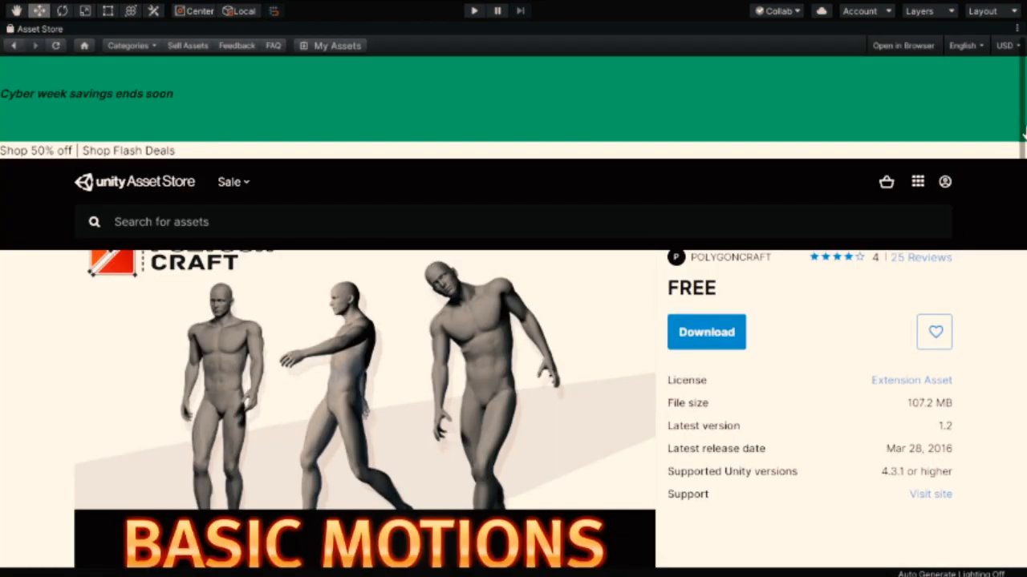
pyautogui.click(716, 331)
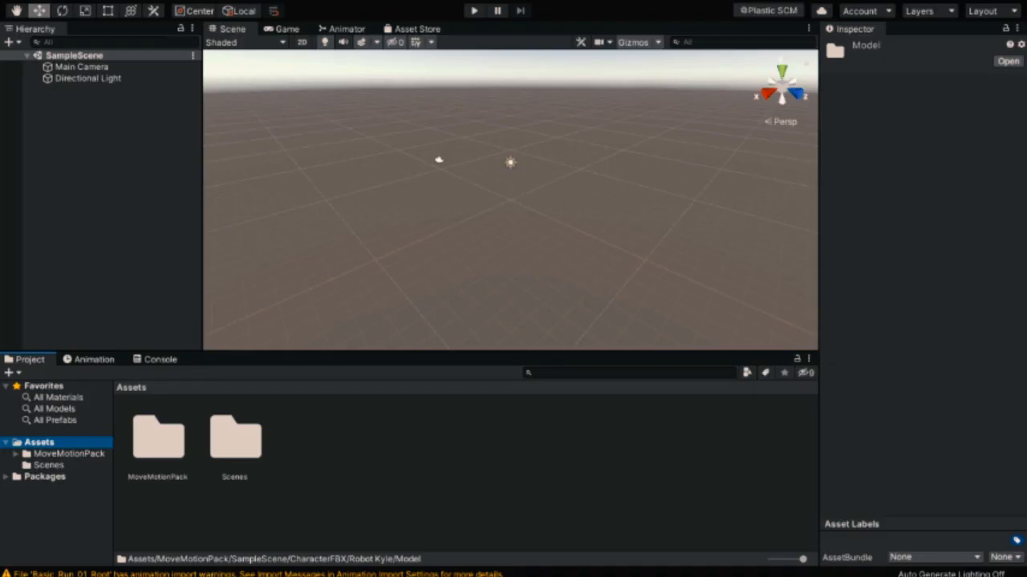
# - Place the Robot Kyle model from MoveMotionPack/SampleScene/CharacterFBX/Robot Kyle/Model in the scene
pyautogui.click(16, 454)
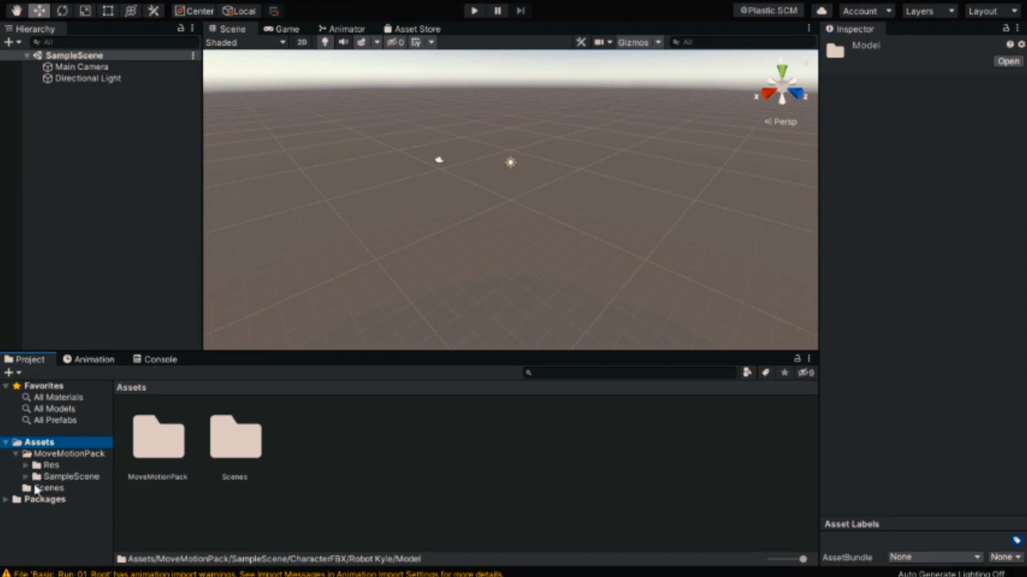
pyautogui.click(26, 477)
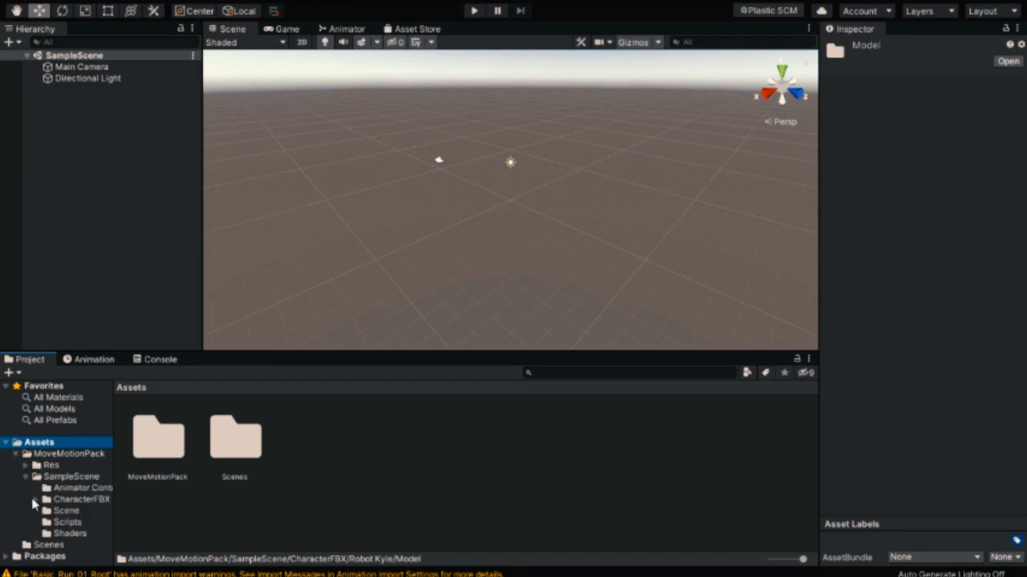
pyautogui.click(36, 500)
pyautogui.click(83, 511)
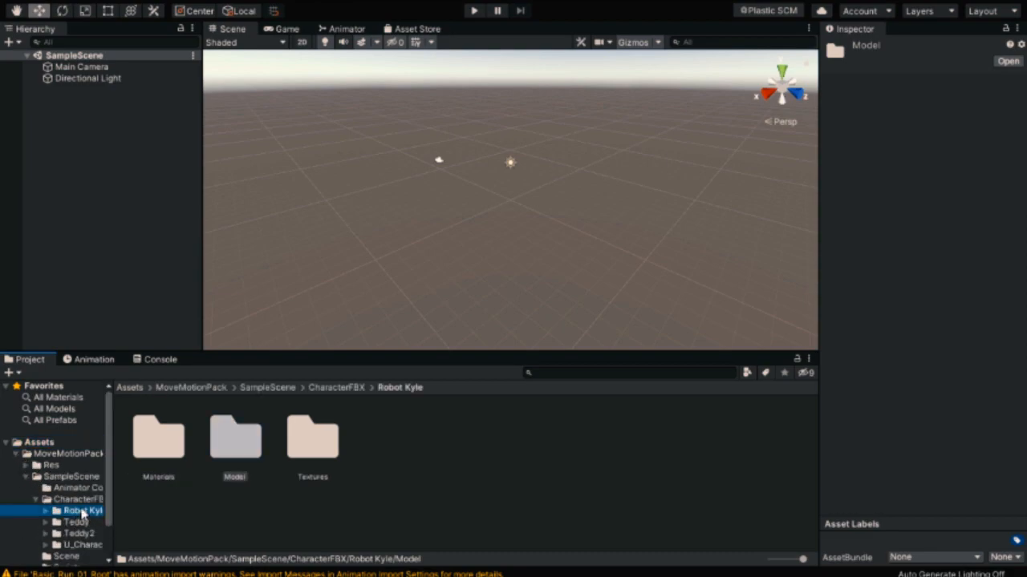
pyautogui.doubleClick(225, 461)
pyautogui.moveTo(158, 439); pyautogui.dragTo(470, 195)
pyautogui.moveTo(357, 209); pyautogui.dragTo(418, 227, button='middle')
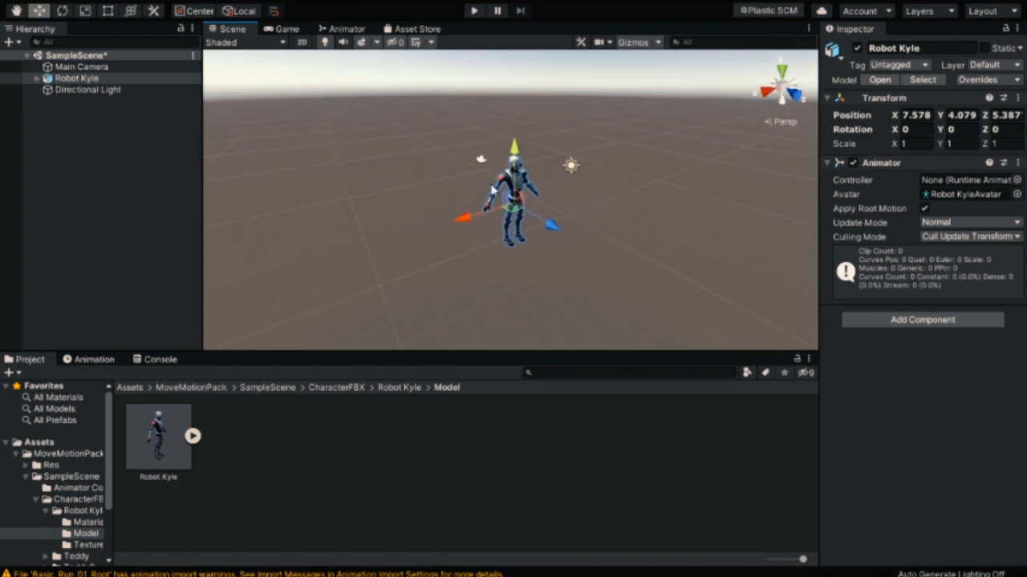
# - Set Robot Kyle's position to 0 on the X, Y and Z axes
pyautogui.click(920, 114)
pyautogui.write('0')
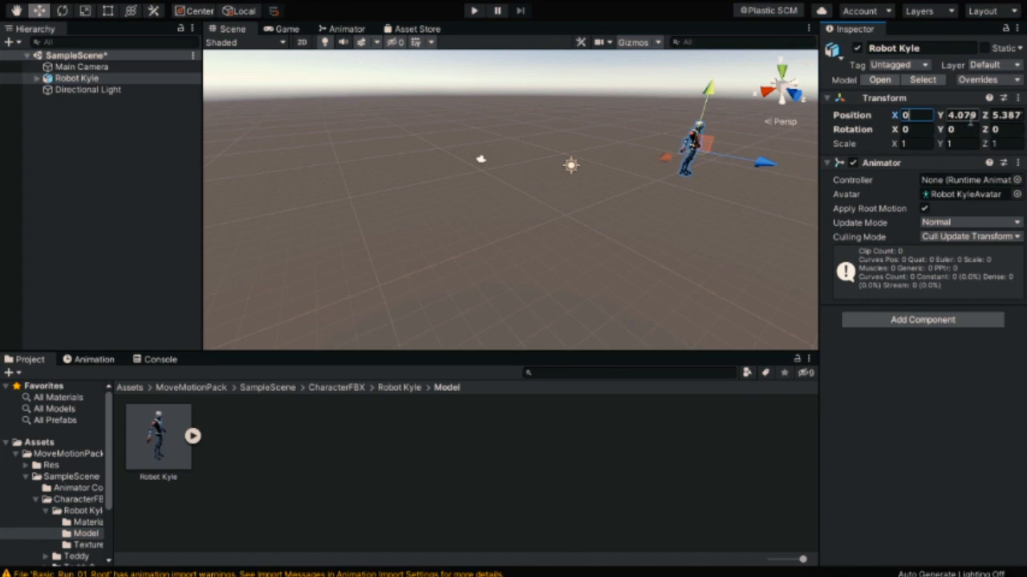
pyautogui.press('Tab')
pyautogui.write('0')
pyautogui.press('Tab')
pyautogui.write('0')
# - Examine the Robot Kyle model up close from several angles in the scene
pyautogui.moveTo(658, 263); pyautogui.dragTo(565, 257, button='middle')
pyautogui.scroll(8, 518, 226)
pyautogui.scroll(10, 481, 219)
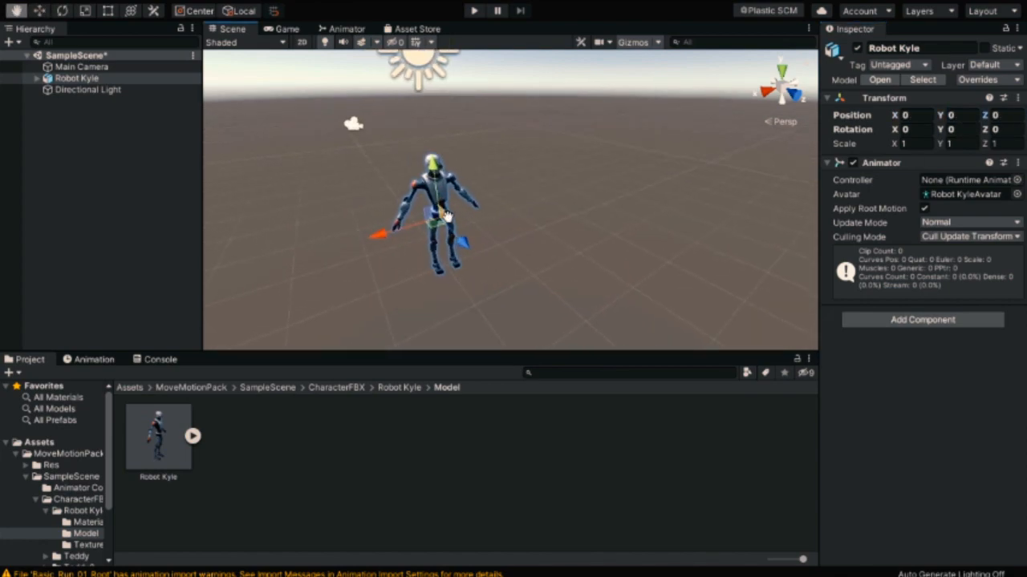
pyautogui.keyDown('alt'); pyautogui.moveTo(499, 211); pyautogui.dragTo(433, 197); pyautogui.keyUp('alt')
pyautogui.moveTo(433, 198); pyautogui.dragTo(488, 203, button='middle')
pyautogui.scroll(4, 514, 183)
pyautogui.scroll(-3, 530, 195)
pyautogui.keyDown('alt'); pyautogui.moveTo(549, 204); pyautogui.dragTo(512, 206); pyautogui.keyUp('alt')
pyautogui.moveTo(514, 200); pyautogui.dragTo(501, 195, button='middle')
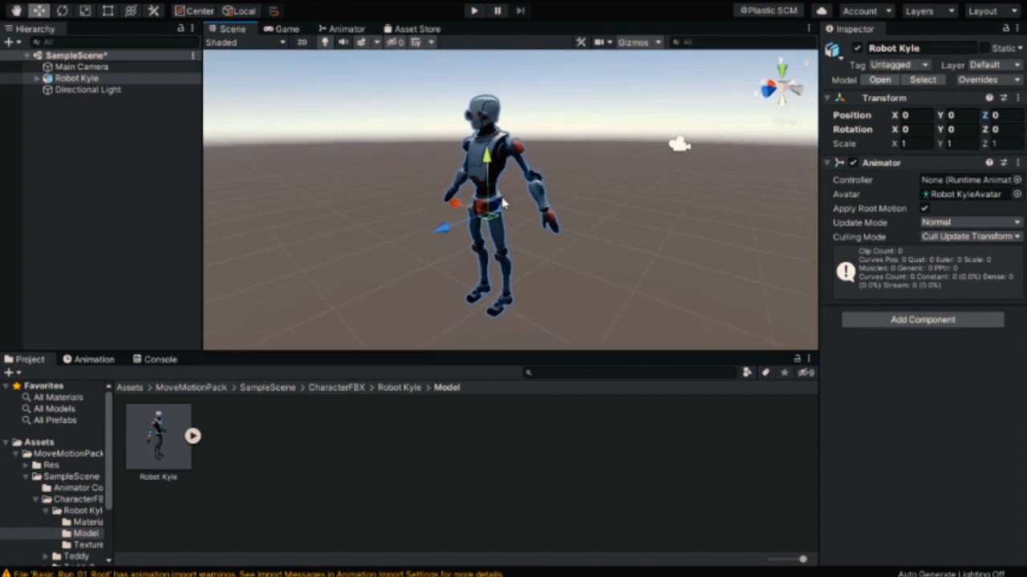
# - Go back to the Asset Store and import the Standard Assets package through the signed-in account
pyautogui.click(411, 29)
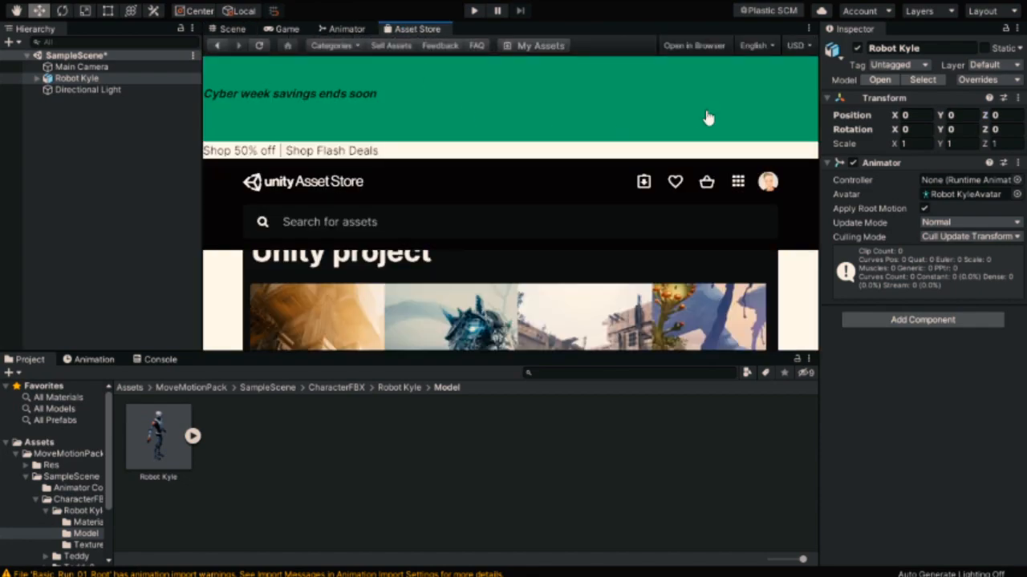
pyautogui.hotkey('shift', 'space')
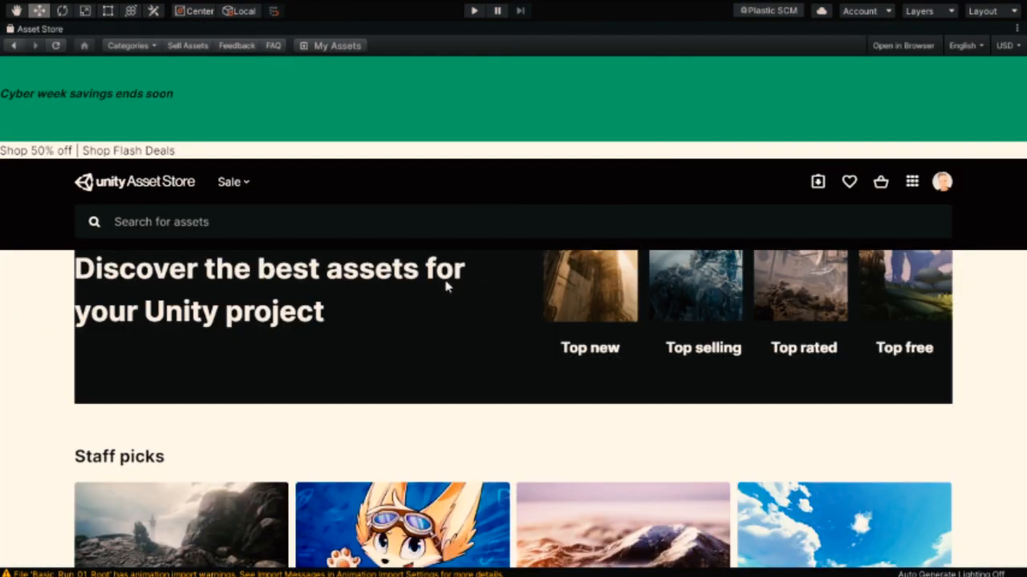
pyautogui.click(950, 184)
pyautogui.click(818, 313)
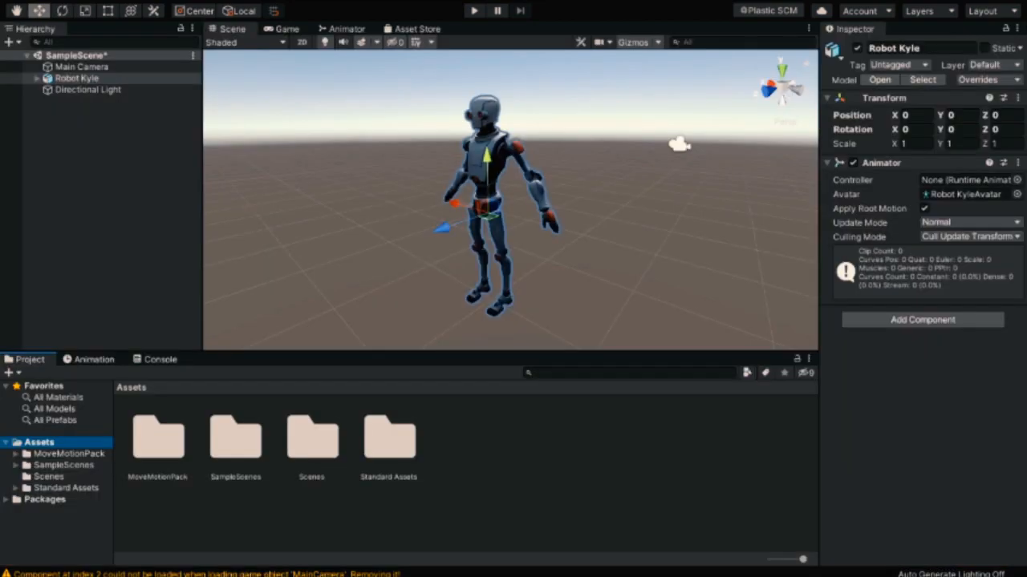
# - Place the FloorPrototype64x01x64 prefab from Standard Assets/Prototyping/Prefabs in the scene beneath the robot
pyautogui.click(17, 488)
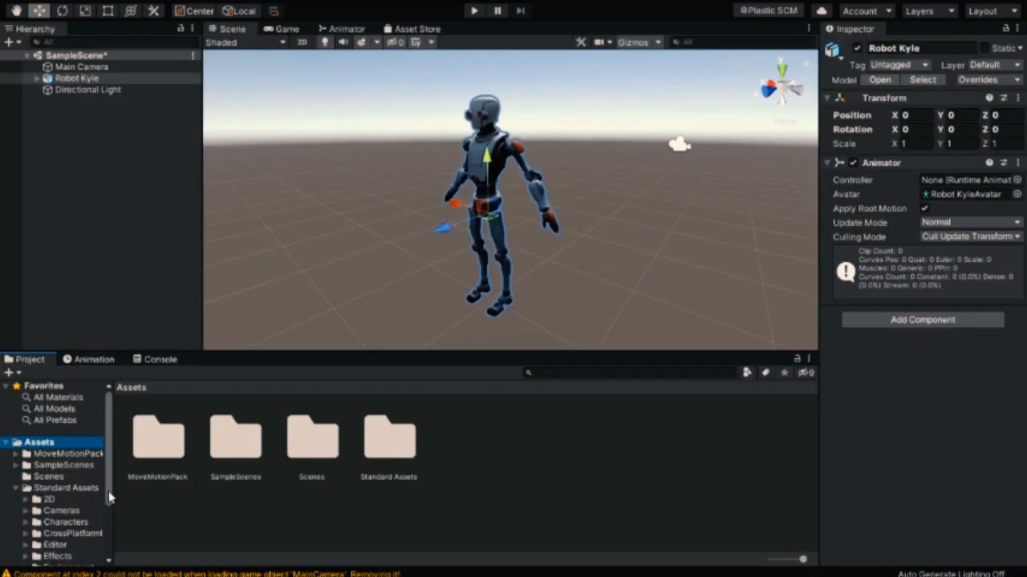
pyautogui.scroll(-3, 32, 514)
pyautogui.click(26, 529)
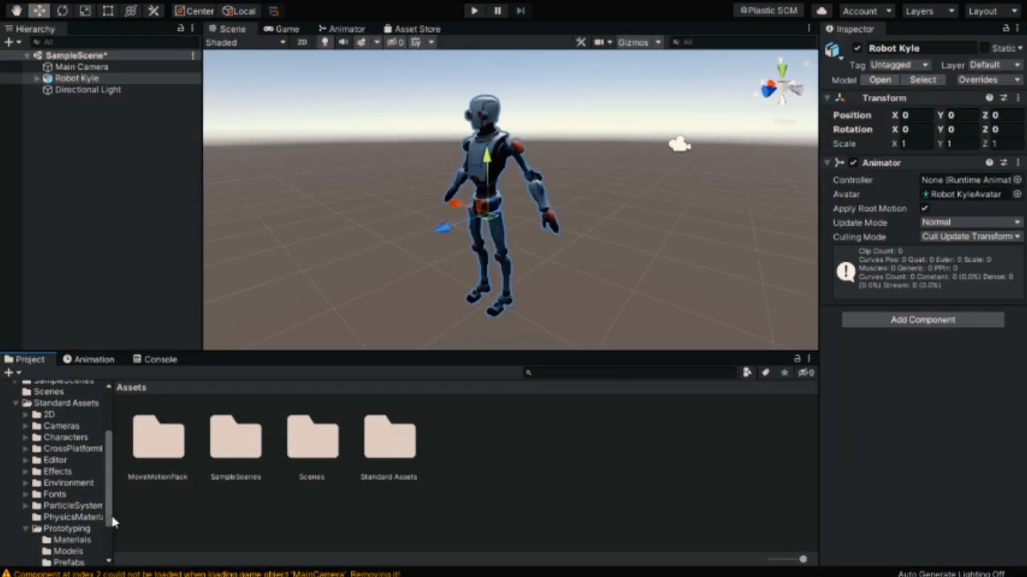
pyautogui.moveTo(107, 501); pyautogui.dragTo(108, 532)
pyautogui.click(70, 501)
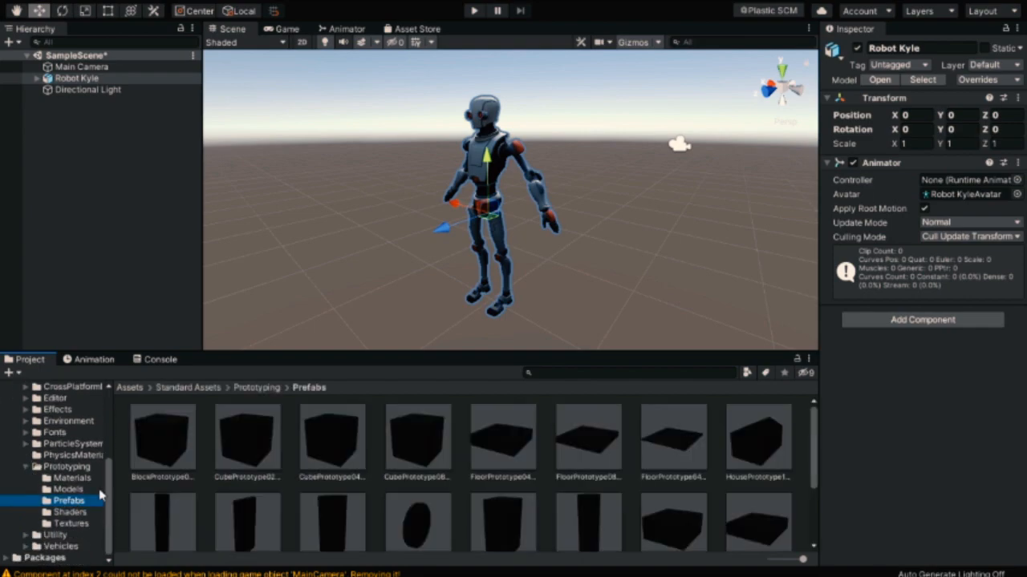
pyautogui.scroll(-5, 650, 471)
pyautogui.scroll(5, 607, 476)
pyautogui.click(667, 458)
pyautogui.moveTo(519, 296); pyautogui.dragTo(493, 264)
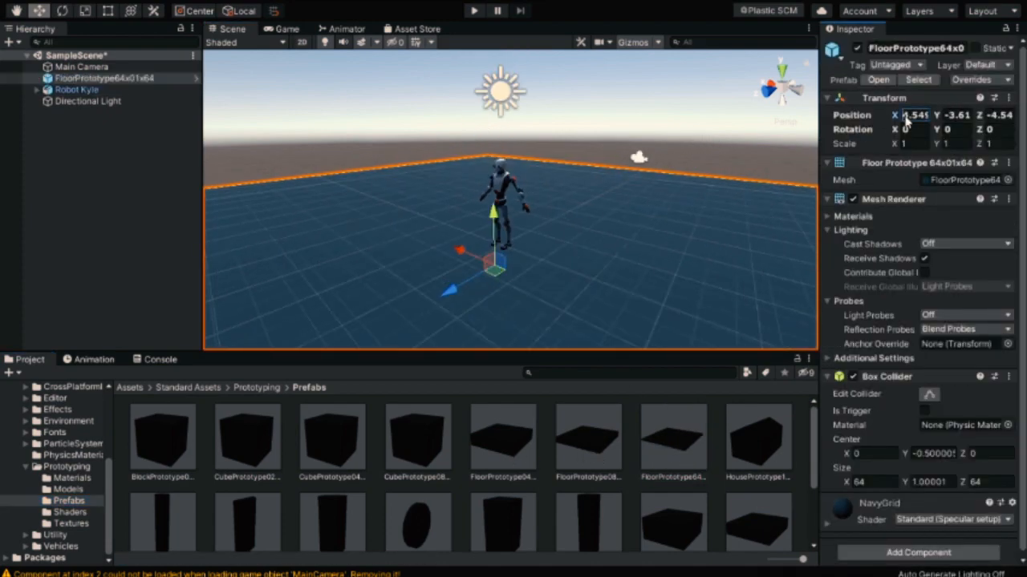
# - Set the floor prefab's position to 0 on the X, Y and Z axes
pyautogui.write('0')
pyautogui.click(951, 115)
pyautogui.write('0')
pyautogui.click(995, 115)
pyautogui.write('0')
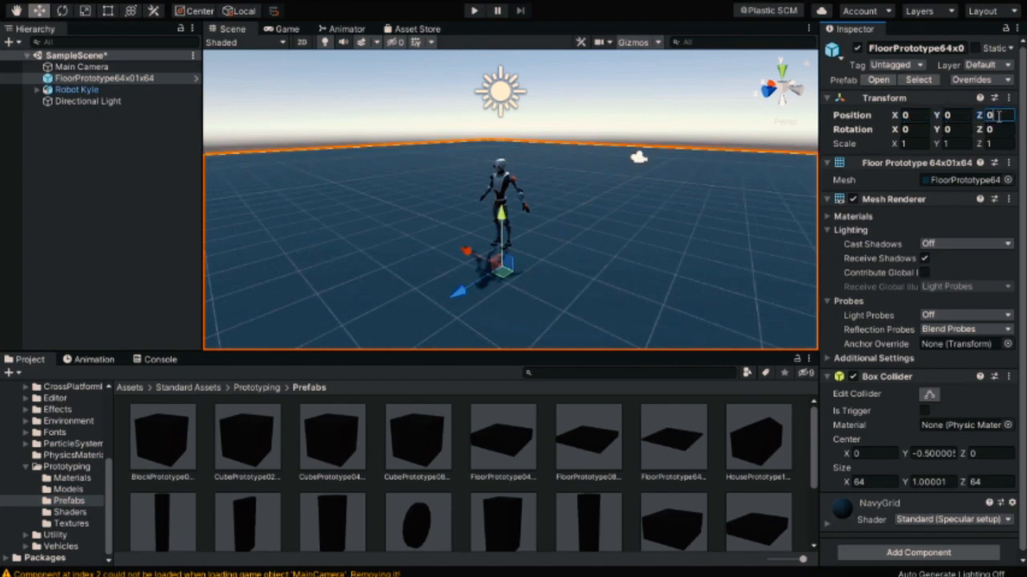
# - Place the HousePrototype16x16x24 prefab on the floor near the robot
pyautogui.scroll(-5, 544, 245)
pyautogui.moveTo(486, 235); pyautogui.dragTo(500, 163, button='middle')
pyautogui.keyDown('alt'); pyautogui.scroll(-5, 523, 259); pyautogui.keyUp('alt')
pyautogui.moveTo(482, 257); pyautogui.dragTo(502, 261, button='middle')
pyautogui.scroll(5, 505, 223)
pyautogui.scroll(2, 504, 223)
pyautogui.scroll(2, 97, 481)
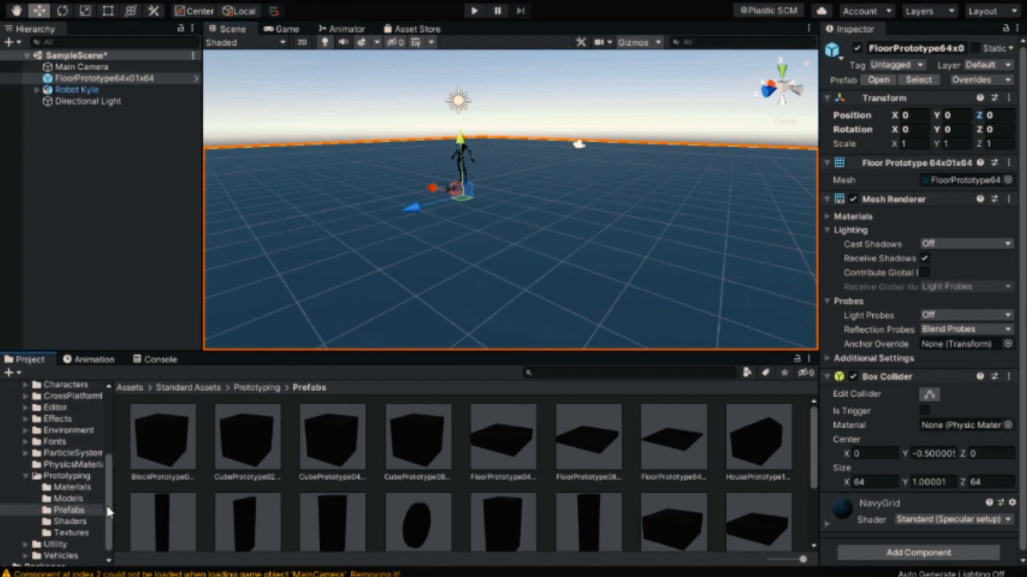
pyautogui.scroll(-2, 96, 481)
pyautogui.moveTo(750, 434); pyautogui.dragTo(618, 269)
# - Move the house to about X -8.58 and scale it down uniformly to about 0.295
pyautogui.scroll(-7, 587, 250)
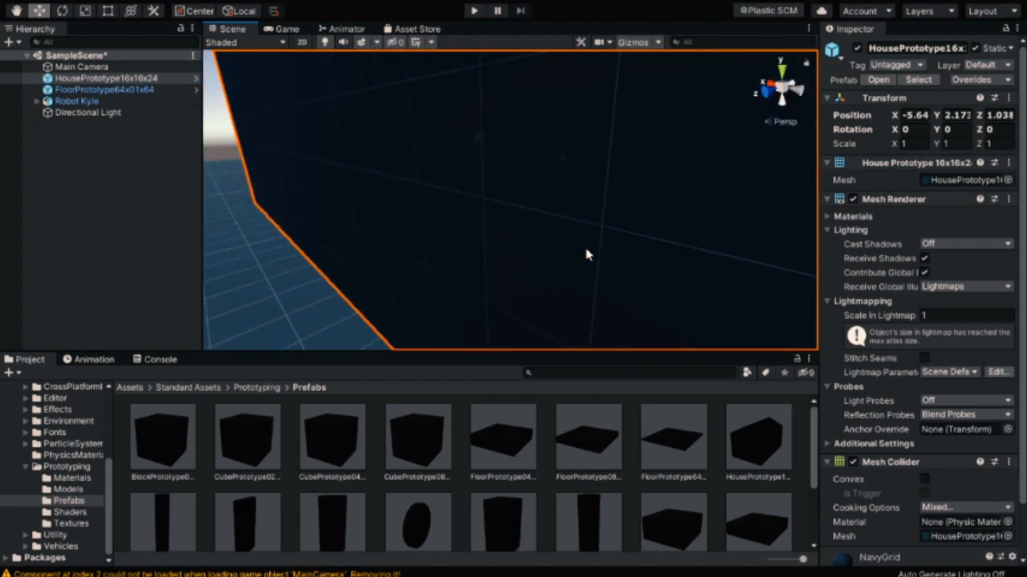
pyautogui.moveTo(479, 256); pyautogui.dragTo(526, 264, button='middle')
pyautogui.keyDown('alt'); pyautogui.moveTo(527, 264); pyautogui.dragTo(711, 254); pyautogui.keyUp('alt')
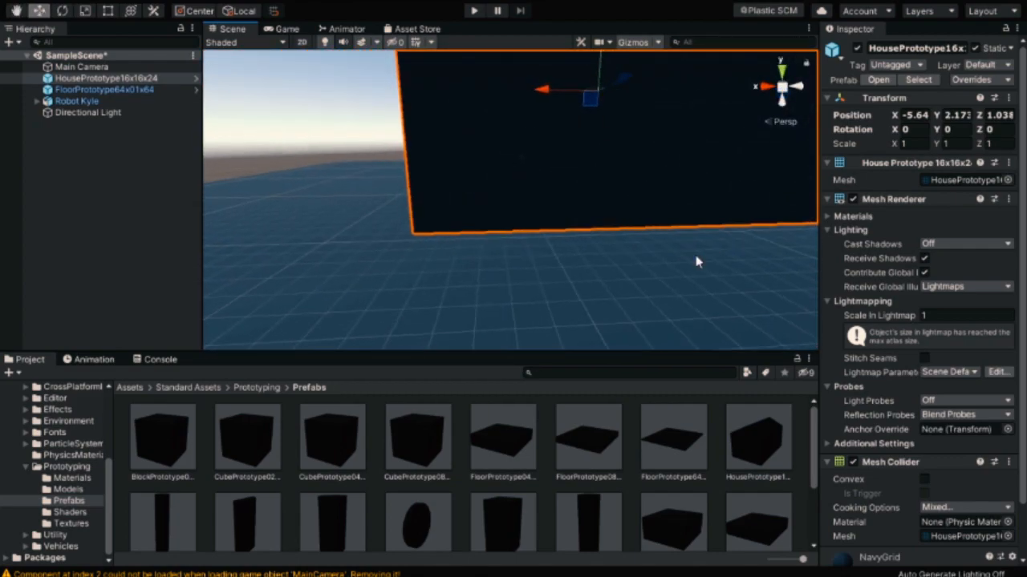
pyautogui.scroll(-3, 557, 250)
pyautogui.moveTo(556, 249)
pyautogui.keyDown('alt'); pyautogui.mouseDown()
pyautogui.moveTo(618, 268)
pyautogui.moveTo(550, 257)
pyautogui.mouseUp(); pyautogui.keyUp('alt')
pyautogui.scroll(1, 550, 257)
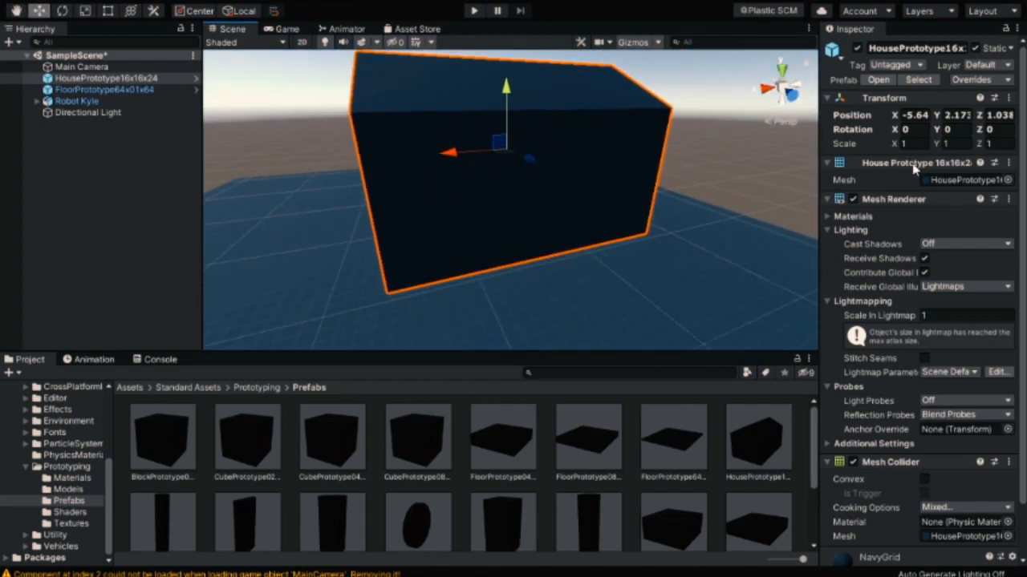
pyautogui.click(108, 10)
pyautogui.moveTo(504, 157); pyautogui.dragTo(469, 175)
pyautogui.click(85, 11)
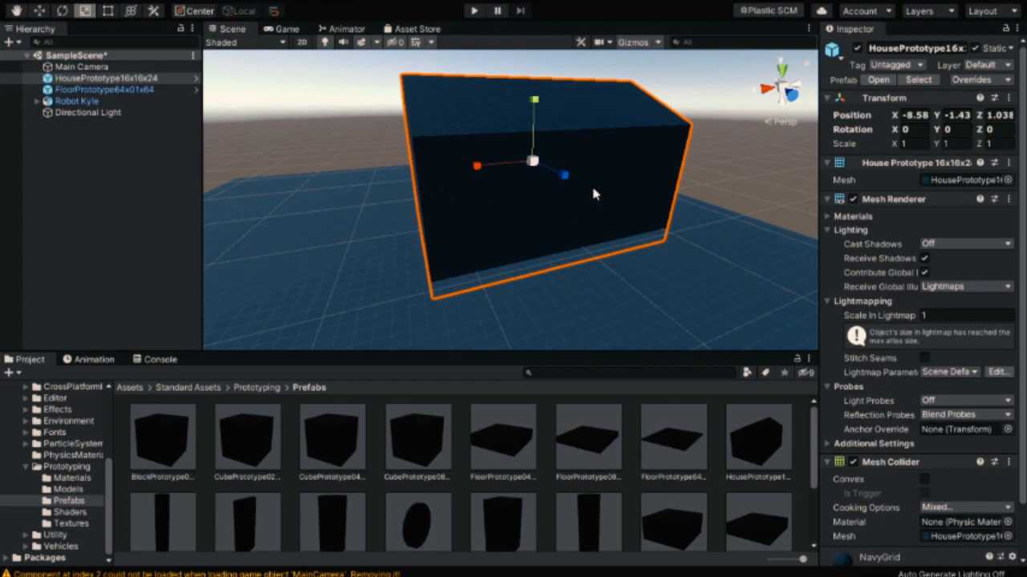
pyautogui.moveTo(534, 164); pyautogui.dragTo(546, 215)
# - Set the house's scale to 0.3 on the X, Y and Z axes
pyautogui.click(923, 144)
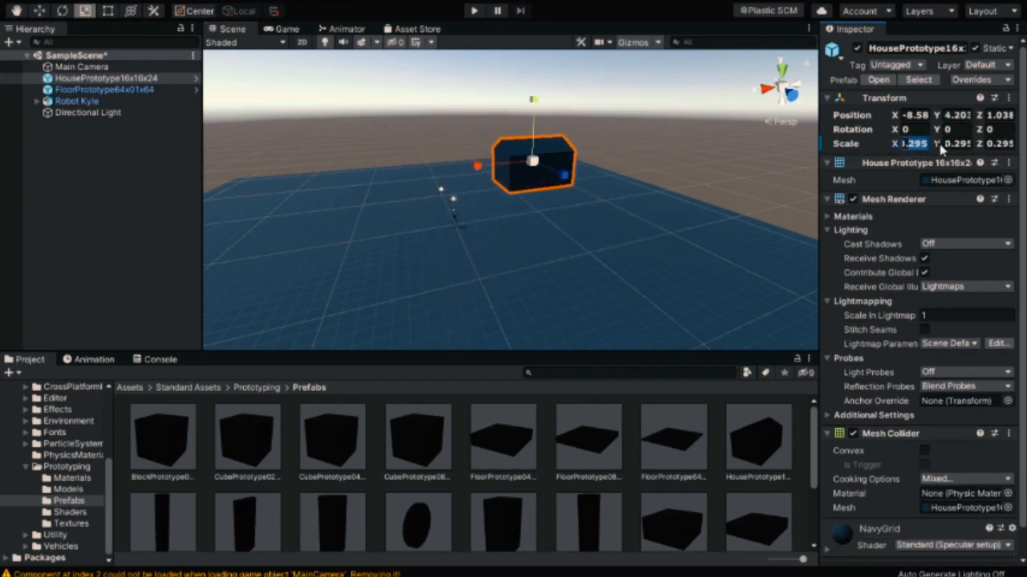
pyautogui.write('0.3')
pyautogui.click(952, 145)
pyautogui.write('0.3')
pyautogui.click(992, 143)
pyautogui.write('0.3')
# - Set the house's Y position to 0 and move it along the Z axis to about -5.35
pyautogui.click(923, 116)
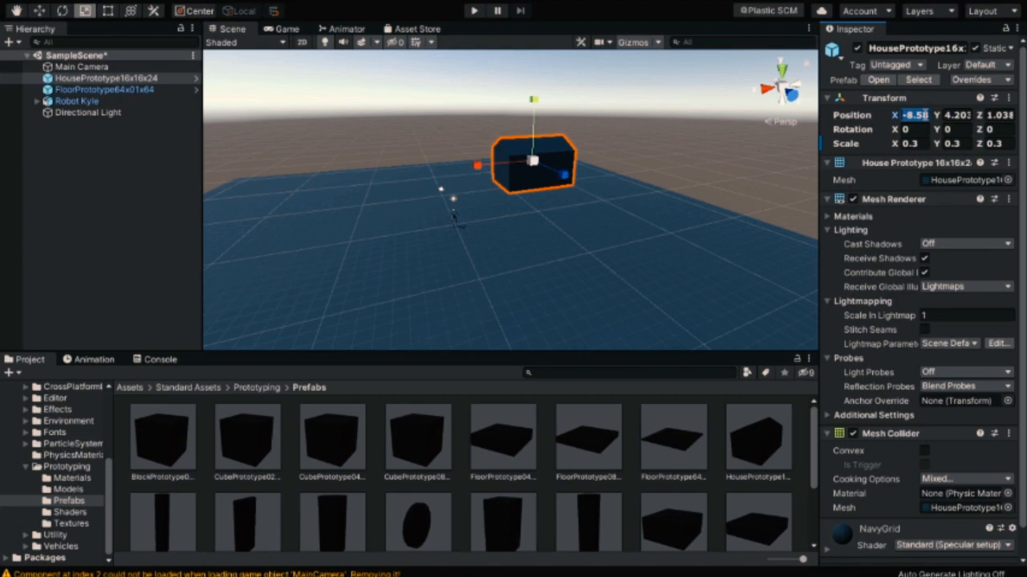
pyautogui.click(994, 115)
pyautogui.click(952, 115)
pyautogui.write('0')
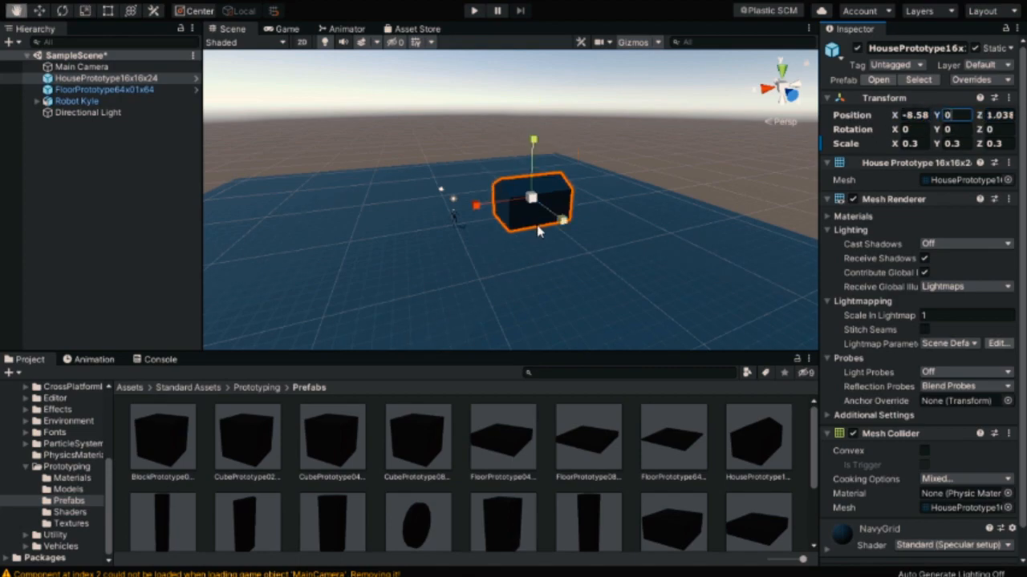
pyautogui.moveTo(541, 229); pyautogui.dragTo(518, 237, button='middle')
pyautogui.scroll(3, 517, 232)
pyautogui.press('w')
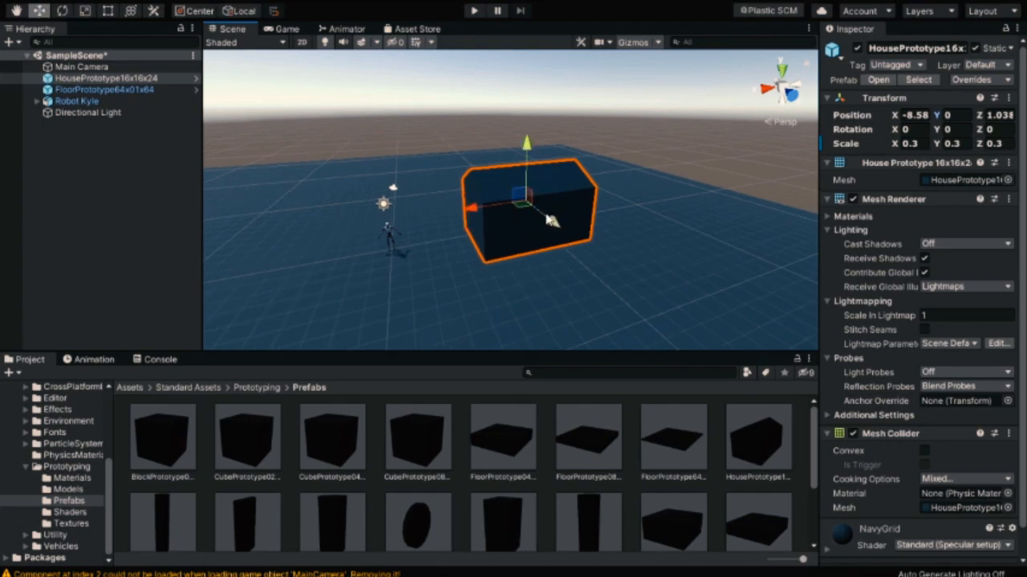
pyautogui.moveTo(551, 221); pyautogui.dragTo(519, 195)
# - Add two copies of the house in a row along the Z axis, at about Z 3.55 and Z 11.27
pyautogui.keyDown('alt'); pyautogui.moveTo(526, 245); pyautogui.dragTo(425, 199); pyautogui.keyUp('alt')
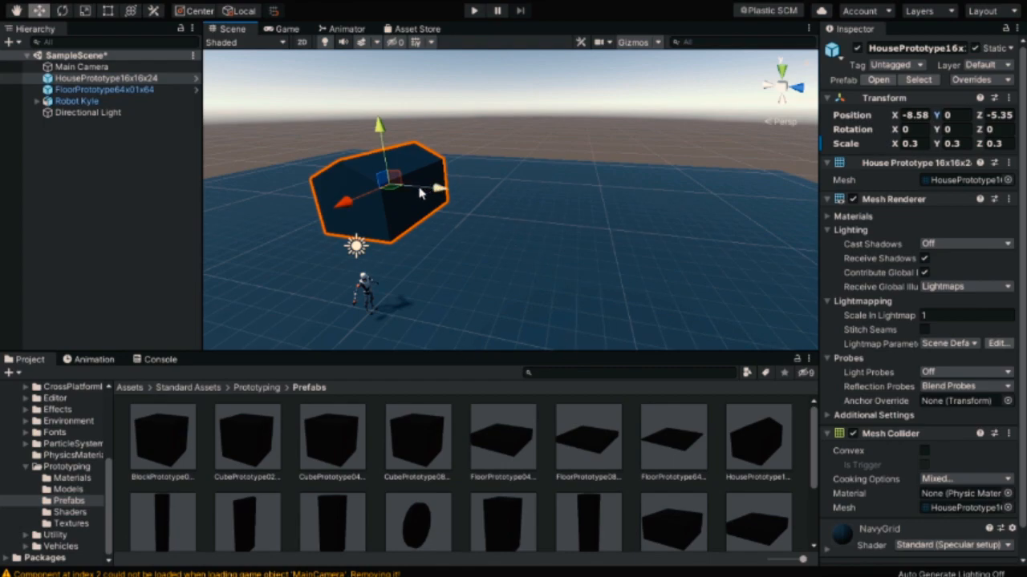
pyautogui.hotkey('ctrl', 'd')
pyautogui.moveTo(419, 192); pyautogui.dragTo(523, 204)
pyautogui.moveTo(551, 257); pyautogui.dragTo(531, 247, button='middle')
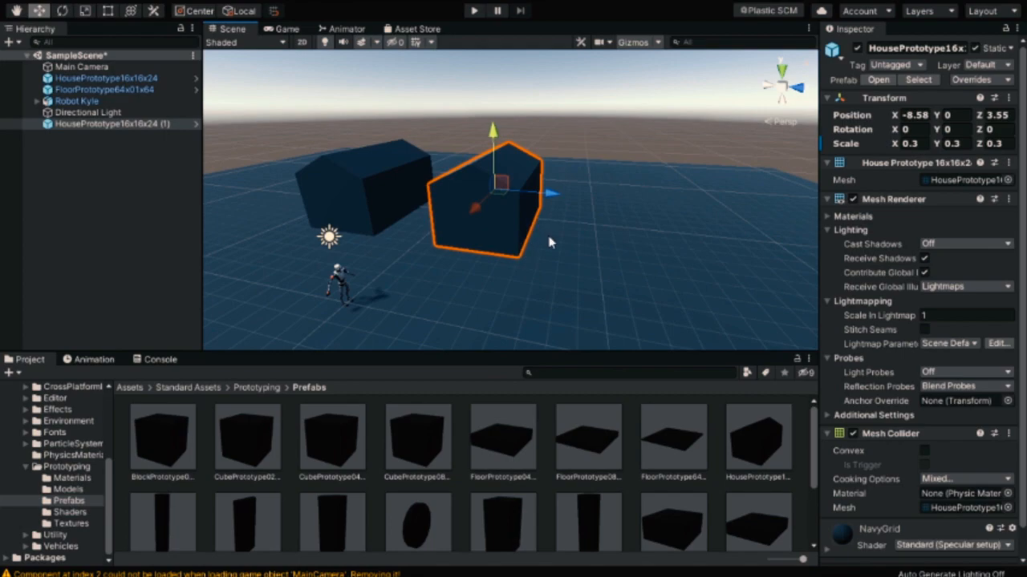
pyautogui.hotkey('ctrl', 'v')
pyautogui.moveTo(409, 187); pyautogui.dragTo(600, 226)
pyautogui.moveTo(593, 279); pyautogui.dragTo(567, 257, button='middle')
pyautogui.scroll(-3, 592, 229)
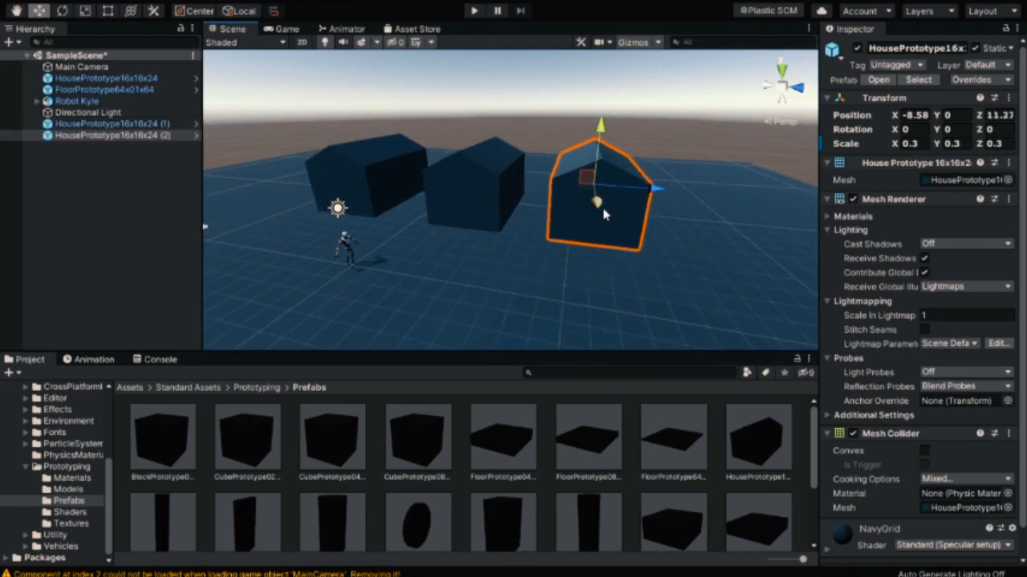
# - Duplicate all three houses together and move the copies across to the robot's other side, at about X 8.59
pyautogui.keyDown('shift'); pyautogui.click(493, 209); pyautogui.keyUp('shift')
pyautogui.keyDown('shift'); pyautogui.click(370, 189); pyautogui.keyUp('shift')
pyautogui.moveTo(421, 266); pyautogui.dragTo(472, 241, button='middle')
pyautogui.keyDown('alt'); pyautogui.moveTo(472, 242); pyautogui.dragTo(495, 178); pyautogui.keyUp('alt')
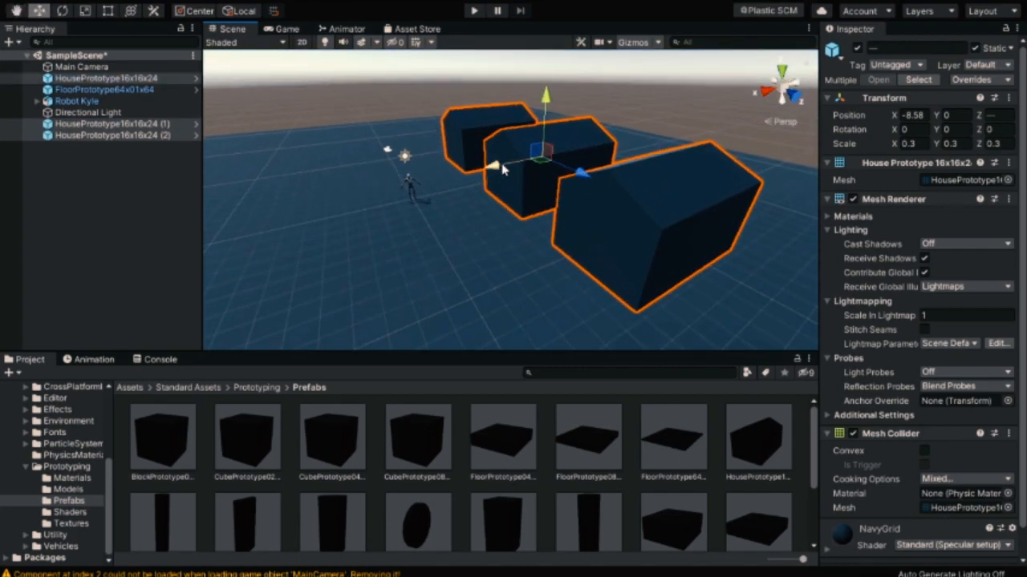
pyautogui.hotkey('ctrl', 'd')
pyautogui.moveTo(495, 166); pyautogui.dragTo(319, 222)
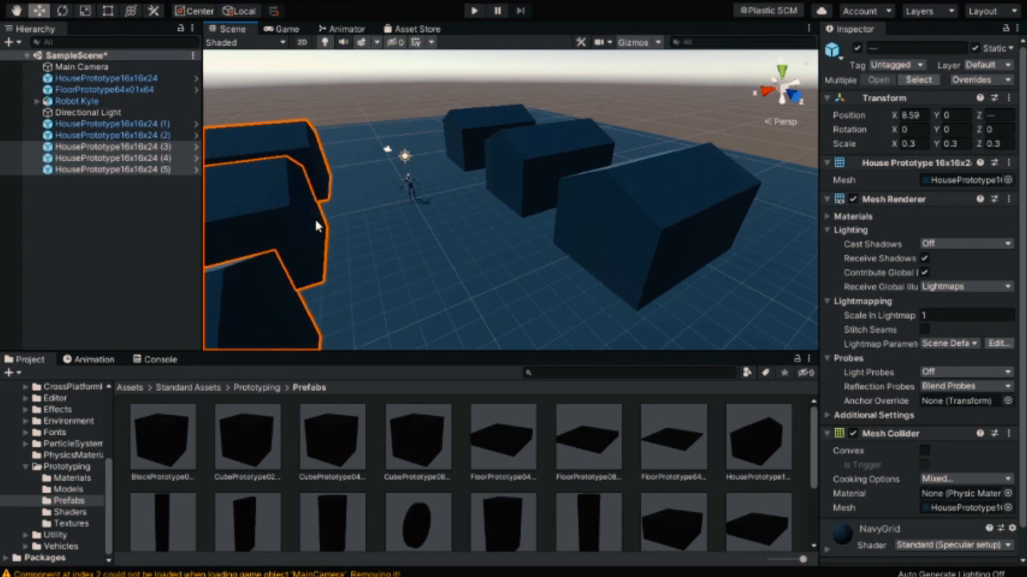
pyautogui.scroll(1, 425, 229)
pyautogui.moveTo(423, 225); pyautogui.dragTo(463, 207, button='middle')
pyautogui.scroll(-2, 477, 265)
pyautogui.moveTo(478, 267); pyautogui.dragTo(449, 182, button='middle')
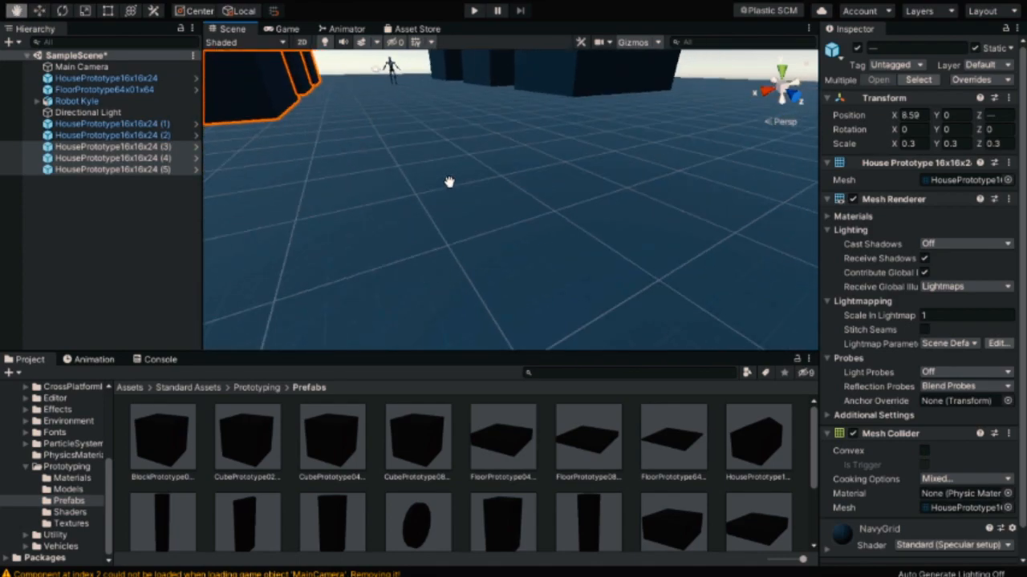
pyautogui.scroll(-3, 463, 224)
pyautogui.scroll(-1, 462, 224)
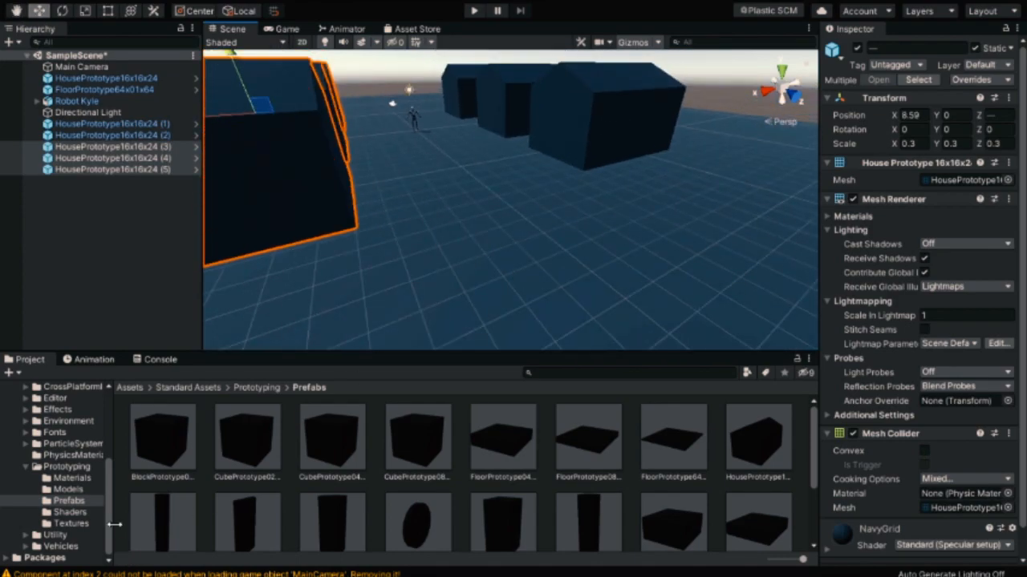
# - Place the CarWaypointBased prefab from the Standard Assets Vehicles Car prefabs on the floor between the house rows
pyautogui.scroll(2, 111, 505)
pyautogui.click(28, 518)
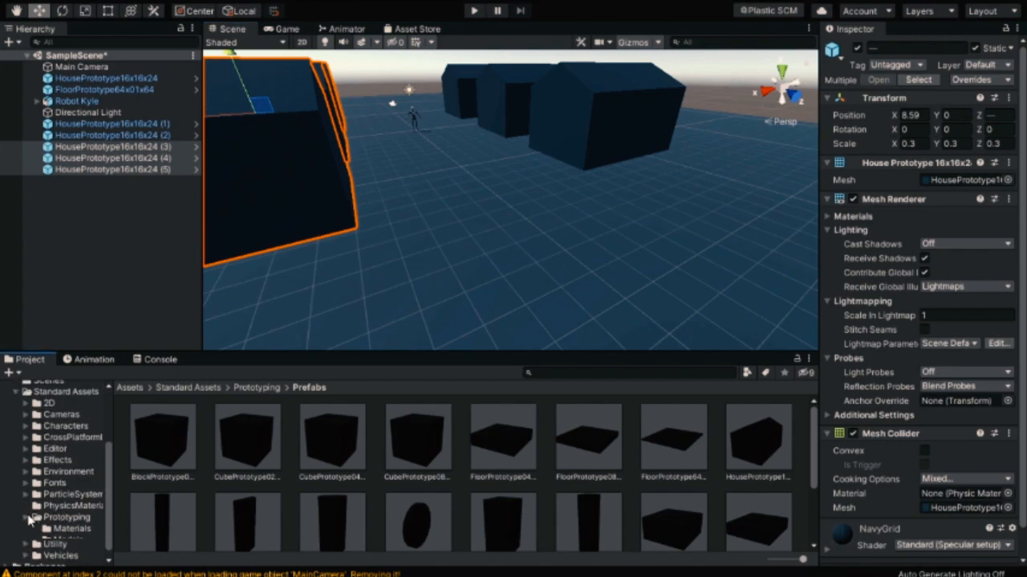
pyautogui.click(25, 547)
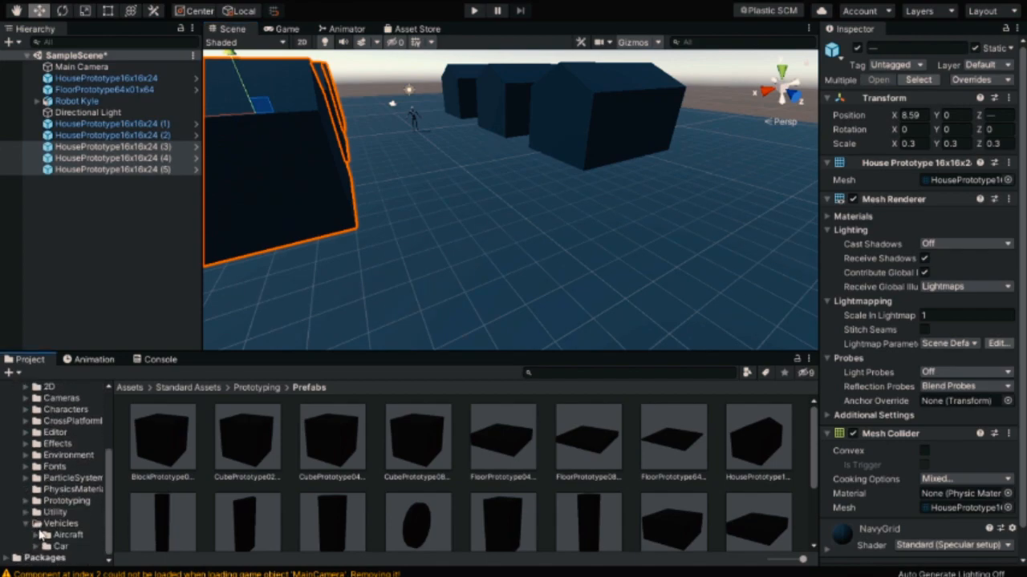
pyautogui.click(56, 548)
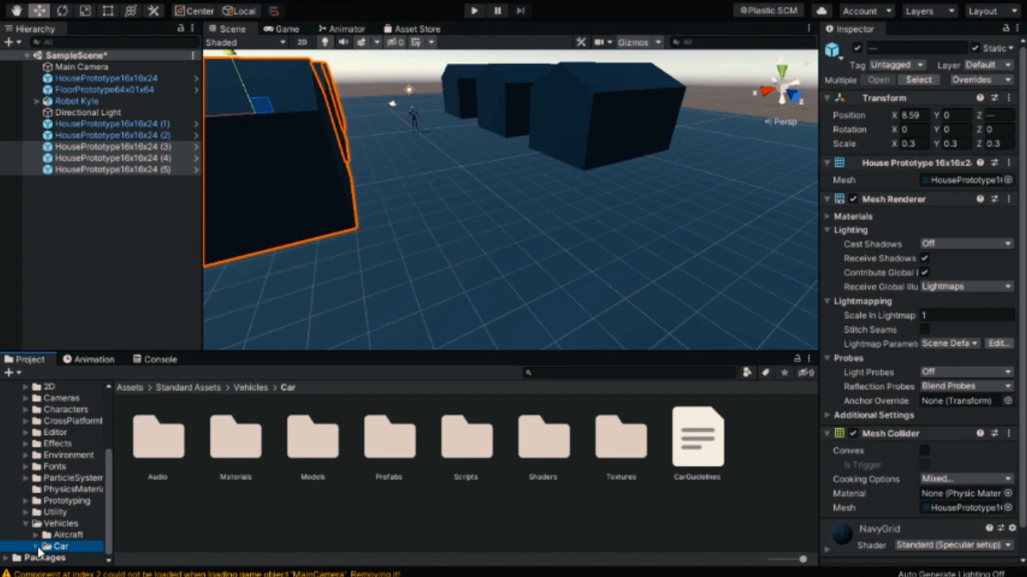
pyautogui.click(37, 548)
pyautogui.click(79, 512)
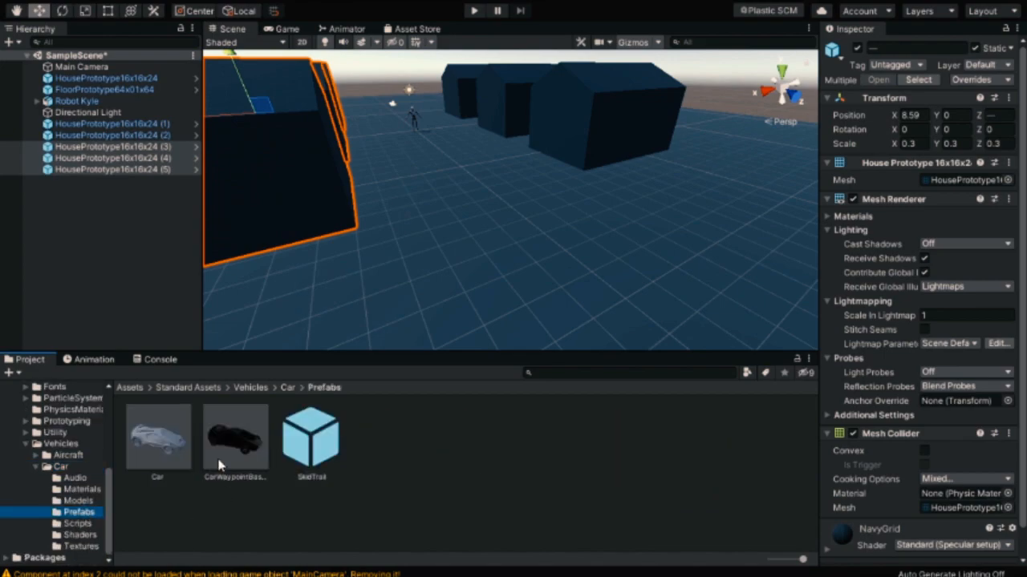
pyautogui.moveTo(235, 451); pyautogui.dragTo(531, 273)
# - Move the car along the X axis to about X 0.02
pyautogui.moveTo(531, 273); pyautogui.dragTo(481, 255, button='middle')
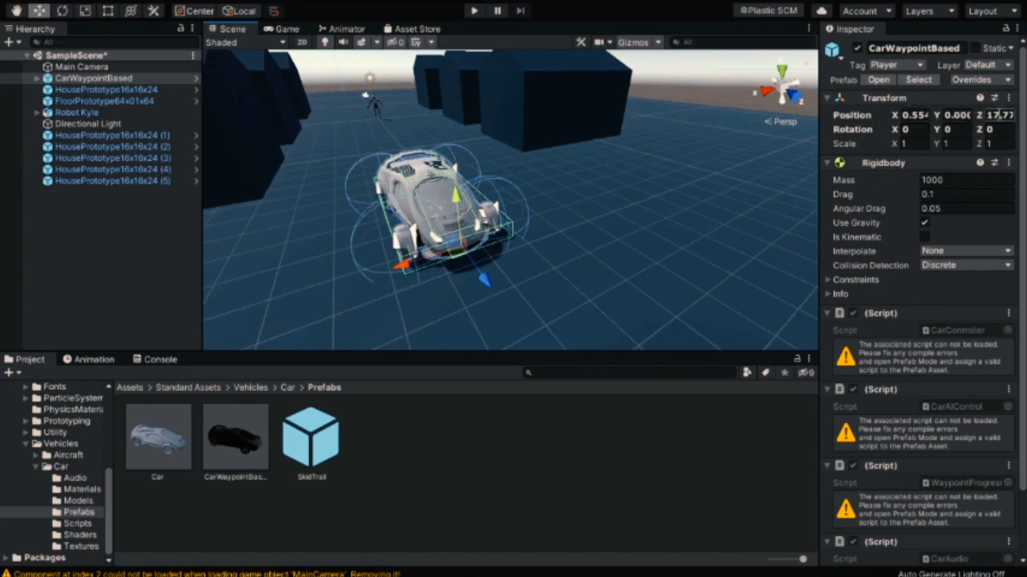
pyautogui.moveTo(420, 263); pyautogui.dragTo(462, 258, button='middle')
pyautogui.moveTo(486, 256); pyautogui.dragTo(513, 253)
# - Rotate the car sideways by setting its Y rotation to -90
pyautogui.moveTo(497, 197); pyautogui.dragTo(490, 243, button='middle')
pyautogui.click(392, 130)
pyautogui.scroll(2, 393, 133)
pyautogui.moveTo(393, 136); pyautogui.dragTo(479, 233, button='middle')
pyautogui.scroll(3, 478, 233)
pyautogui.keyDown('alt'); pyautogui.moveTo(458, 236); pyautogui.dragTo(944, 230); pyautogui.keyUp('alt')
pyautogui.moveTo(637, 218); pyautogui.dragTo(575, 235, button='middle')
pyautogui.scroll(5, 583, 227)
pyautogui.click(626, 130)
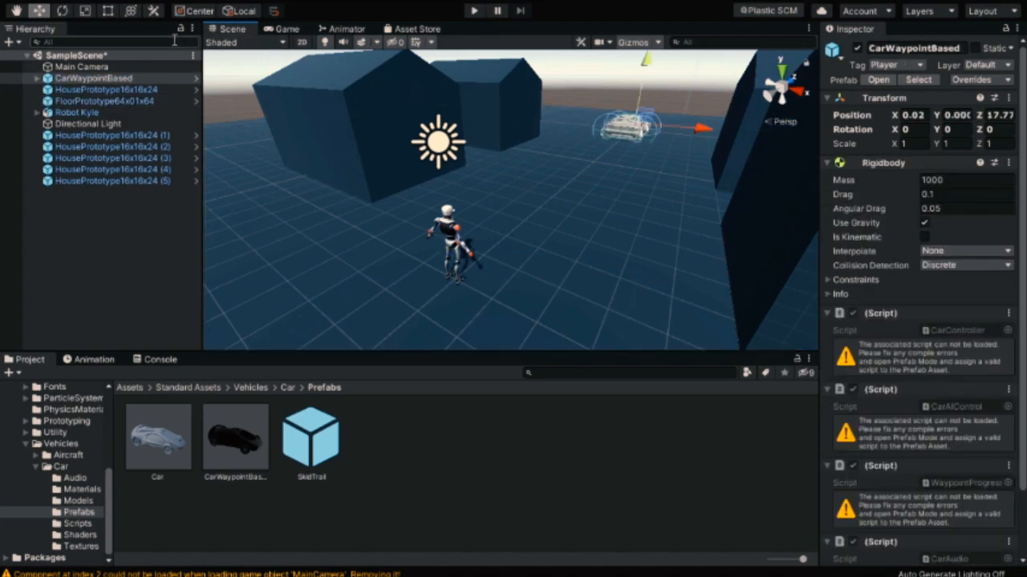
pyautogui.click(62, 10)
pyautogui.moveTo(657, 134); pyautogui.dragTo(834, 130)
pyautogui.click(956, 128)
pyautogui.click(956, 129)
pyautogui.moveTo(956, 129); pyautogui.dragTo(999, 134)
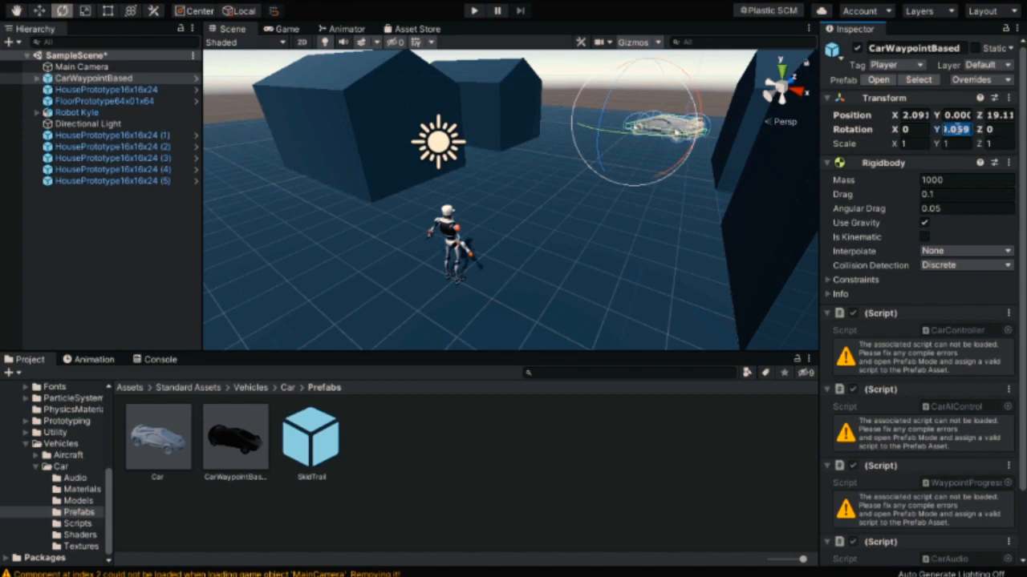
pyautogui.write('-90')
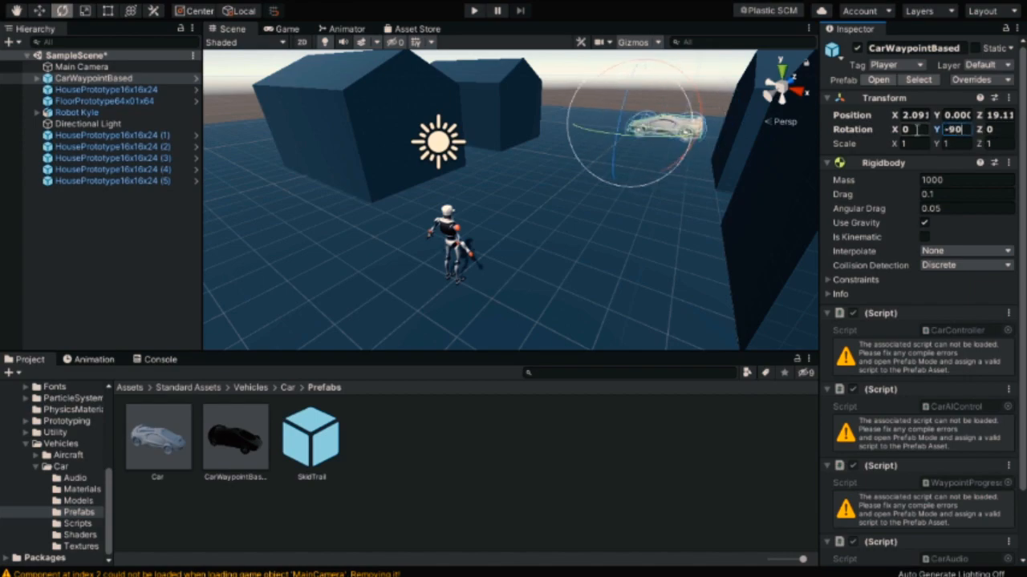
# - Move the car closer to the robot so that it stands between the two rows of houses
pyautogui.write('w')
pyautogui.moveTo(624, 127); pyautogui.dragTo(498, 290, button='middle')
pyautogui.moveTo(591, 168); pyautogui.dragTo(546, 210)
pyautogui.moveTo(449, 317); pyautogui.dragTo(519, 204, button='middle')
pyautogui.scroll(2, 536, 231)
pyautogui.scroll(2, 519, 204)
pyautogui.moveTo(531, 231); pyautogui.dragTo(532, 232, button='right')
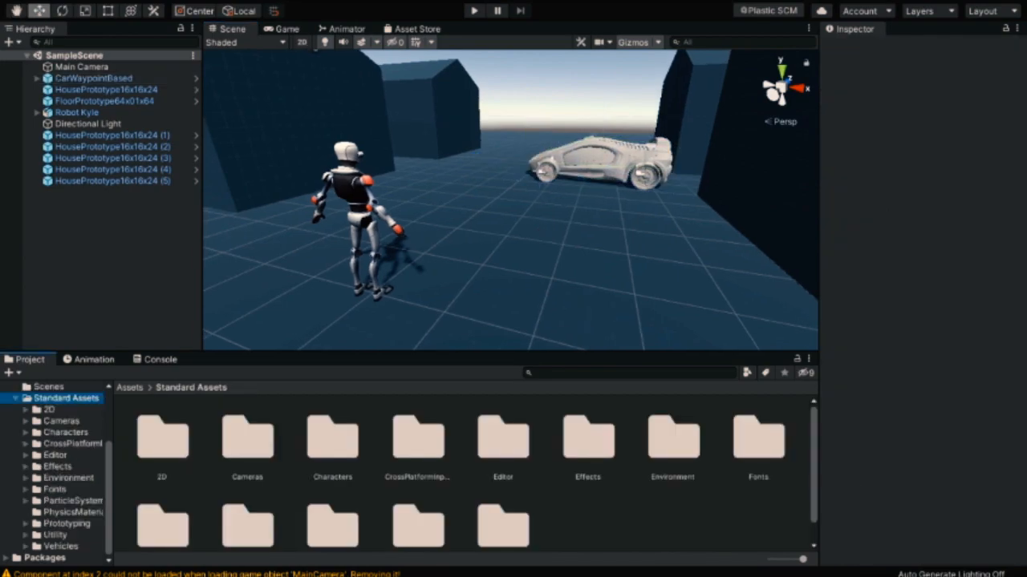
# - Find the ForcedReset script in the Standard Assets Utility folder and open it in Visual Studio Code
pyautogui.click(54, 535)
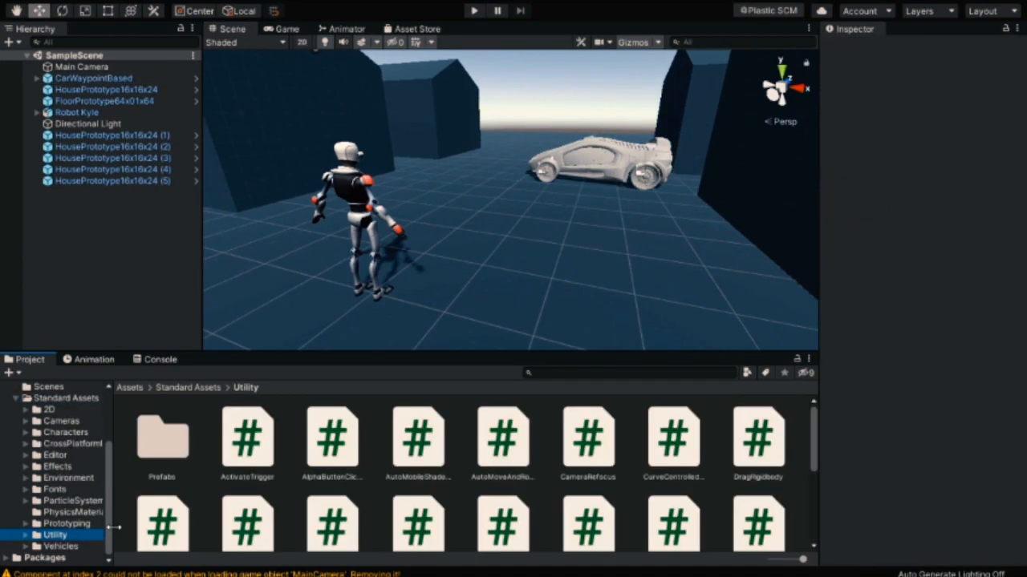
pyautogui.click(164, 451)
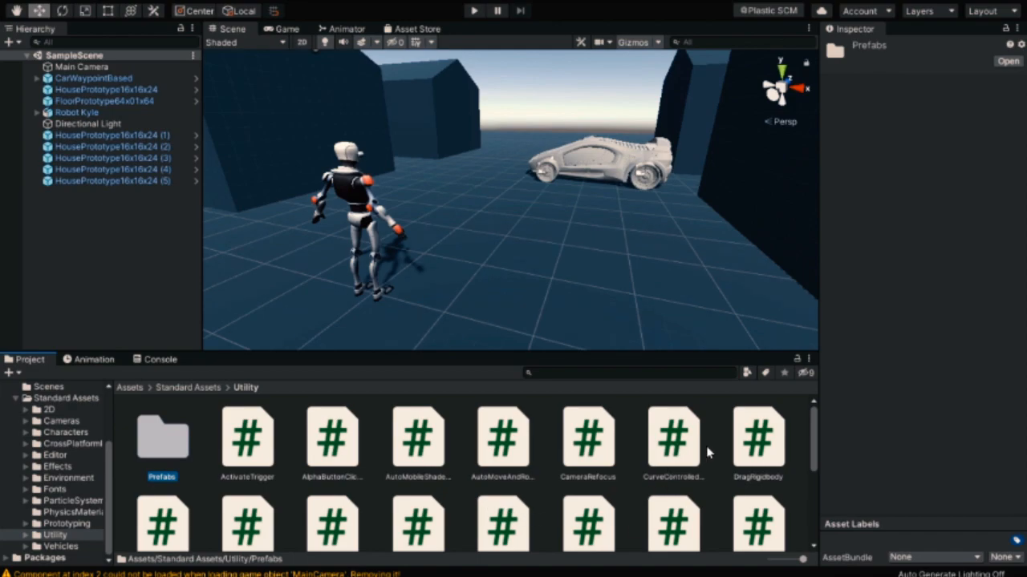
pyautogui.scroll(-3, 705, 466)
pyautogui.scroll(-2, 706, 504)
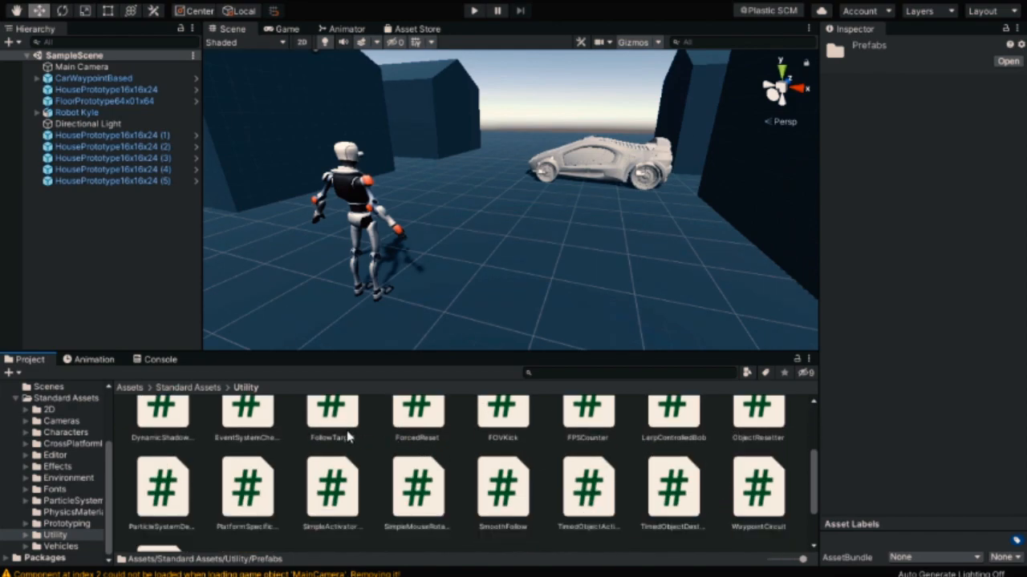
pyautogui.scroll(1, 357, 457)
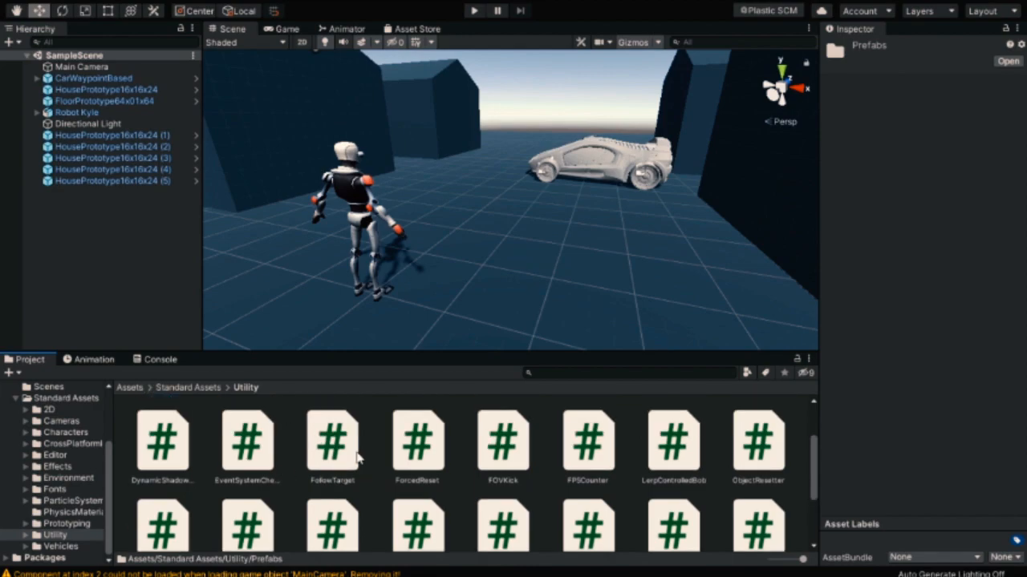
pyautogui.doubleClick(430, 459)
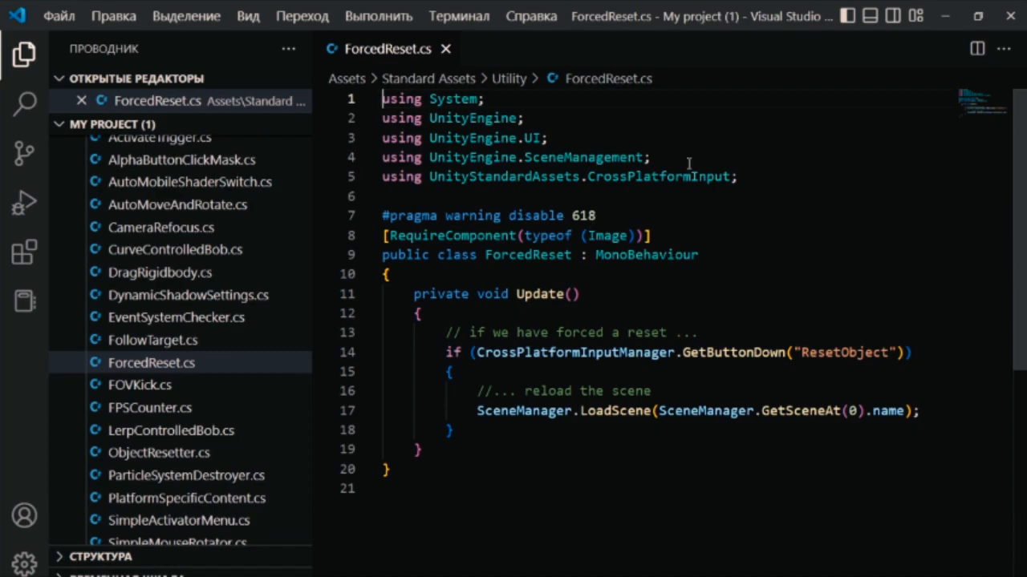
# - Move the "using UnityEngine.UI;" line in ForcedReset.cs below the UnityStandardAssets.CrossPlatformInput directive
pyautogui.moveTo(551, 138); pyautogui.dragTo(425, 137)
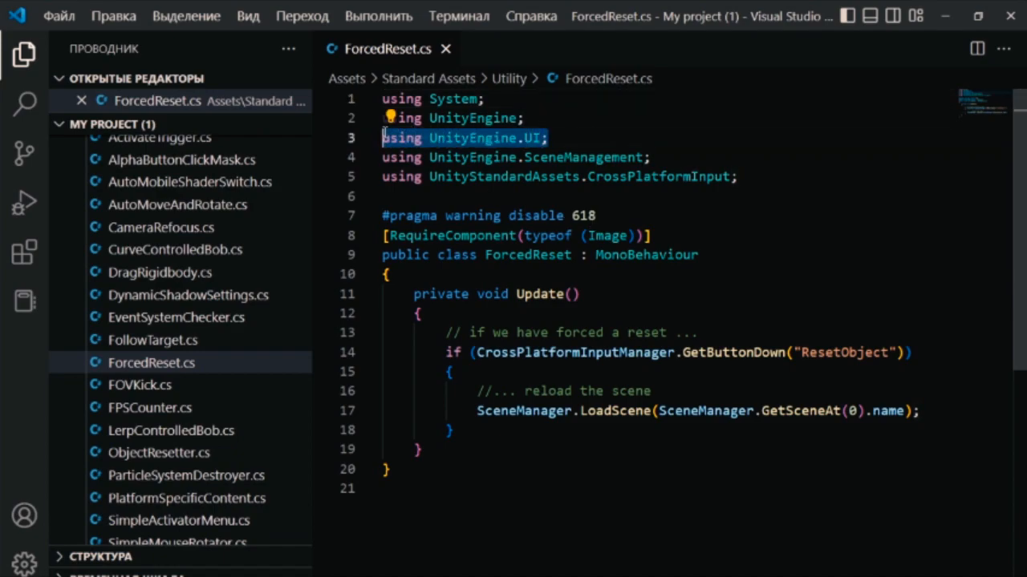
pyautogui.press('BackSpace')
pyautogui.press('BackSpace')
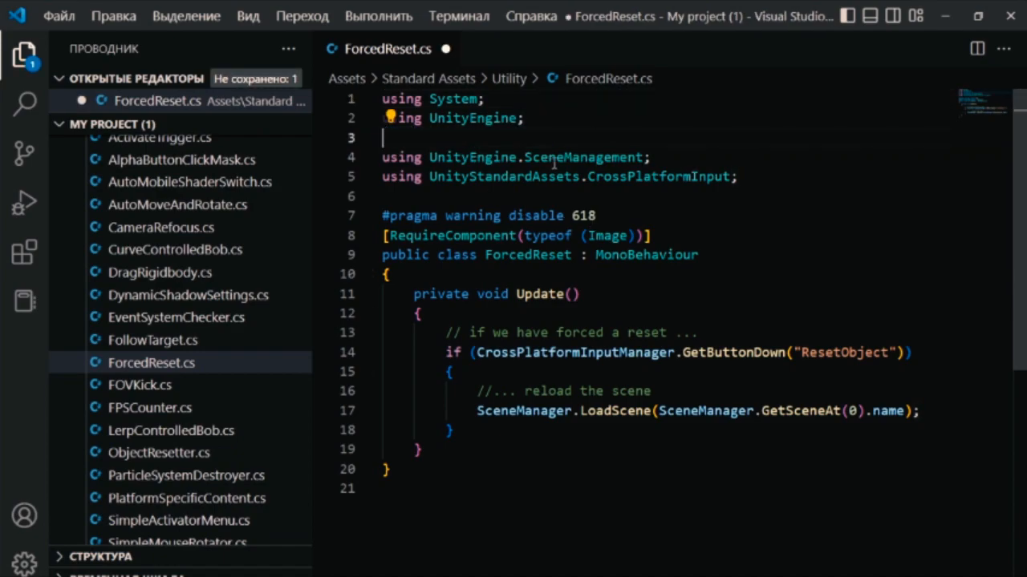
pyautogui.click(749, 157)
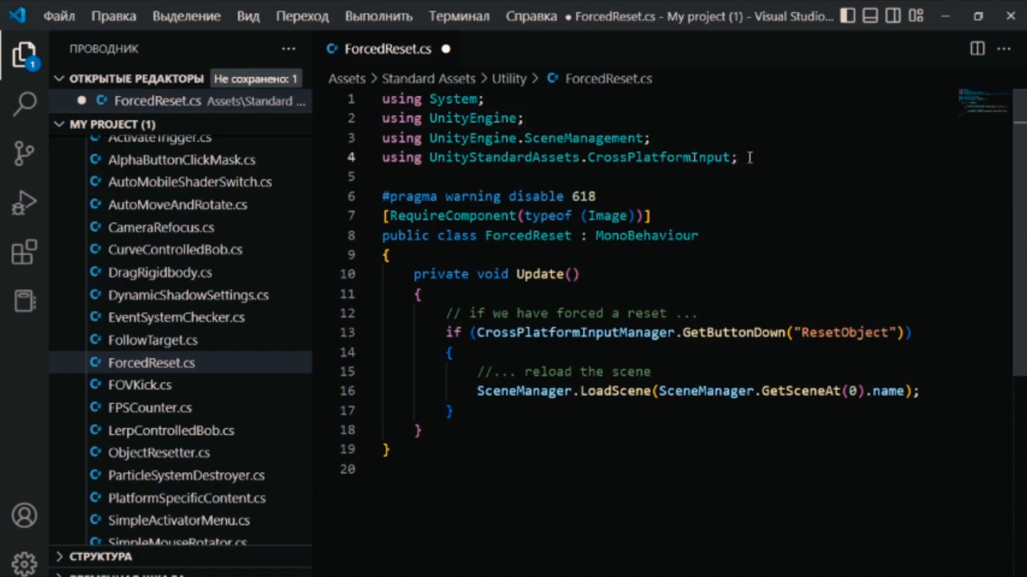
pyautogui.write('using UnityEngine.UI;')
# - Delete the "#pragma warning disable 618" line from ForcedReset.cs and save the script
pyautogui.moveTo(603, 216); pyautogui.dragTo(382, 217)
pyautogui.press('BackSpace')
pyautogui.press('BackSpace')
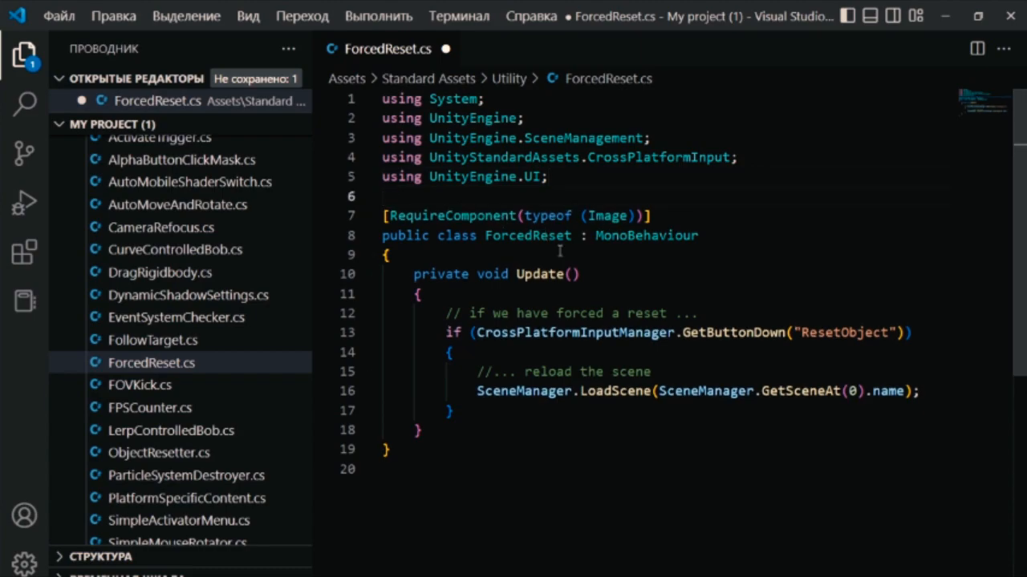
pyautogui.hotkey('ctrl', 's')
# - Return to Unity, open the SimpleActivatorMenu script from the Utility folder and add "using UnityEngine.UI;" below the UnityEngine directive
pyautogui.hotkey('alt', 'Tab')
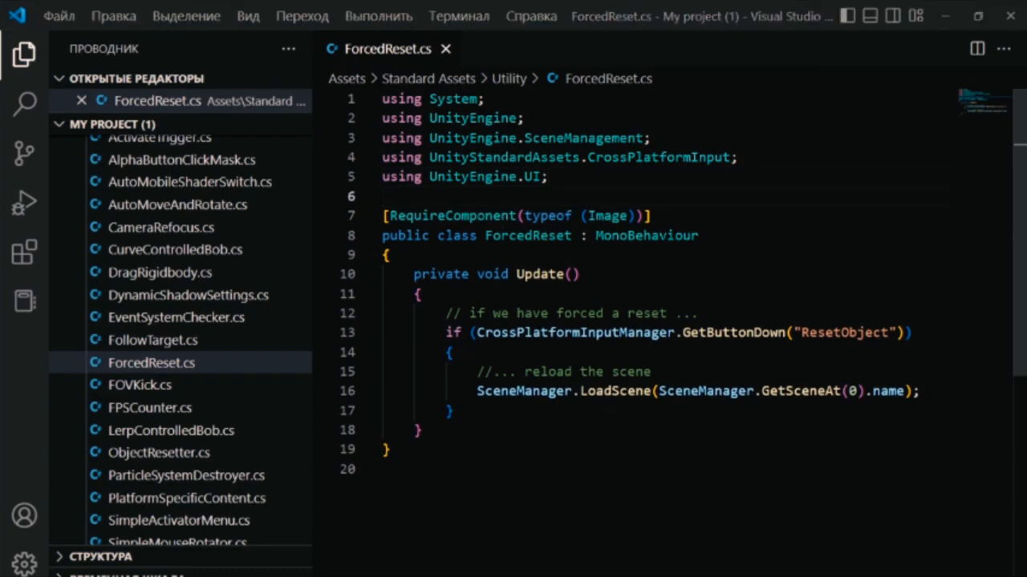
pyautogui.moveTo(814, 456); pyautogui.dragTo(815, 497)
pyautogui.doubleClick(331, 431)
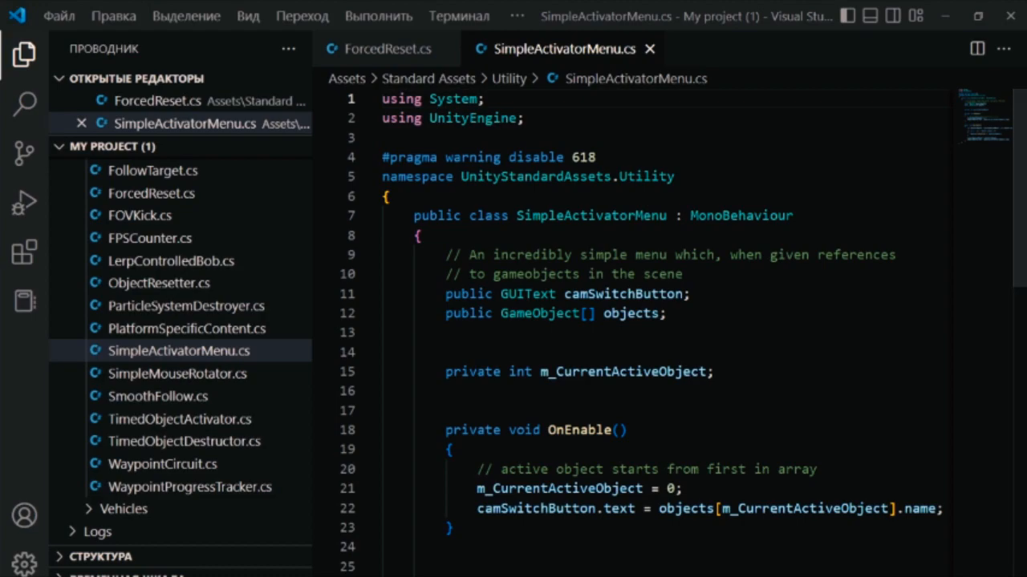
pyautogui.click(553, 117)
pyautogui.press('Return')
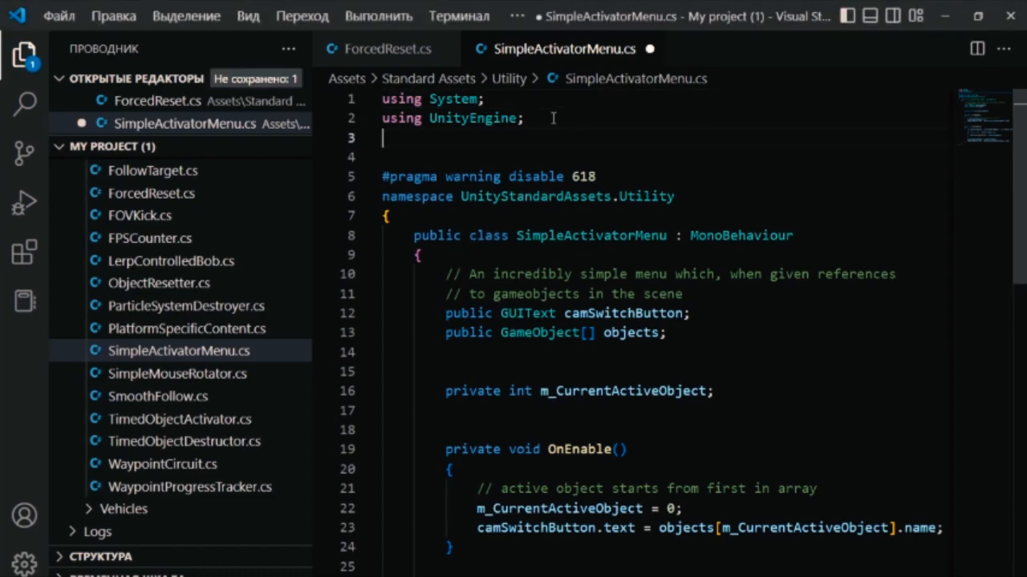
pyautogui.write('using UnityEngine.UI;')
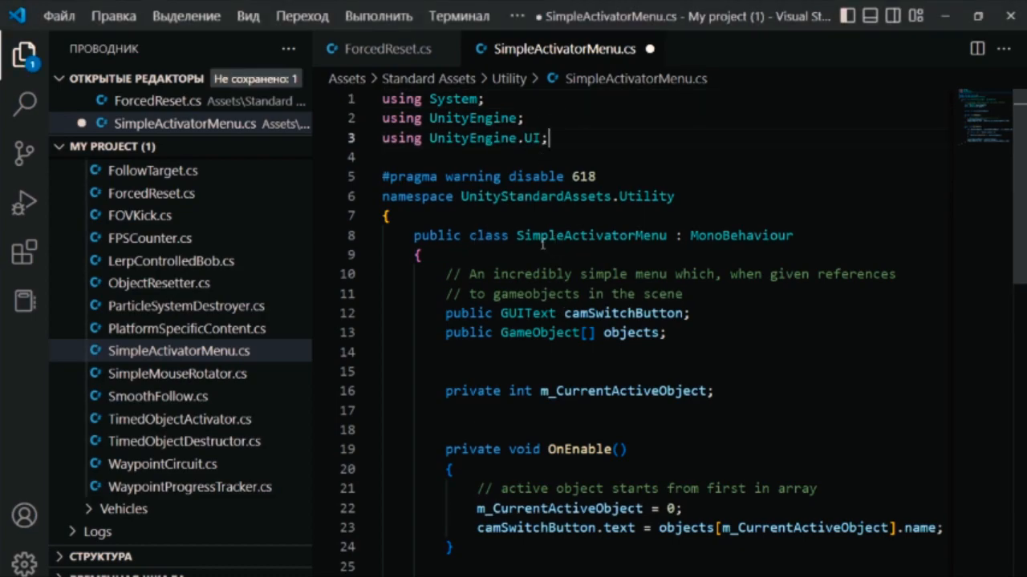
# - Change the type of the public camSwitchButton field in SimpleActivatorMenu.cs to Text
pyautogui.click(541, 295)
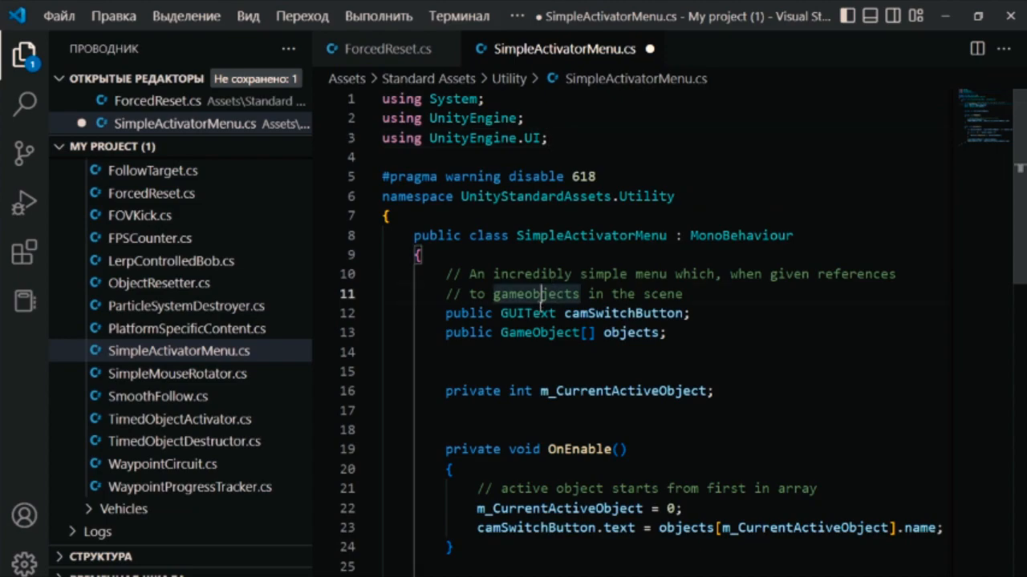
pyautogui.click(518, 313)
pyautogui.press('BackSpace')
pyautogui.press('BackSpace')
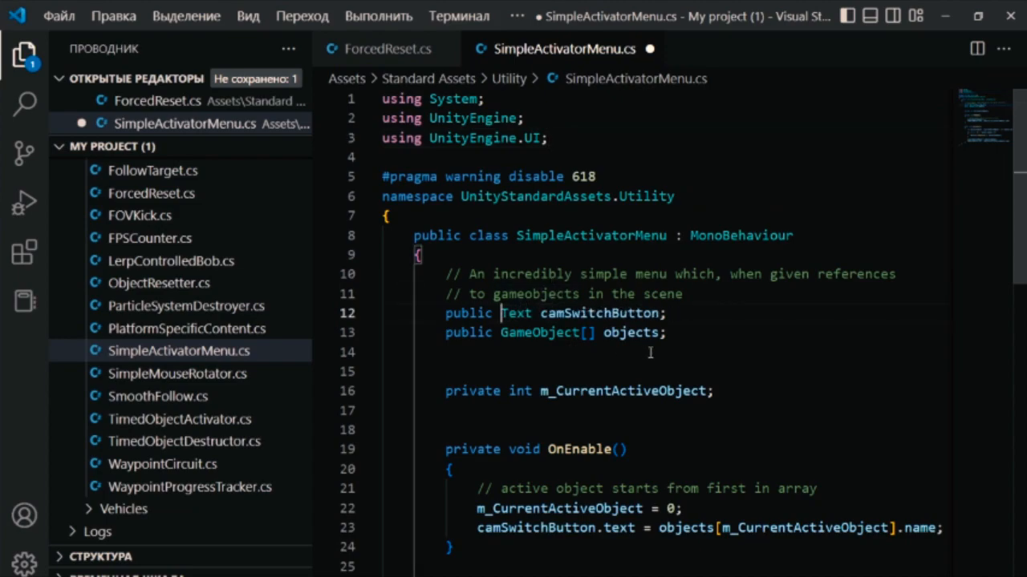
pyautogui.click(594, 313)
pyautogui.click(647, 334)
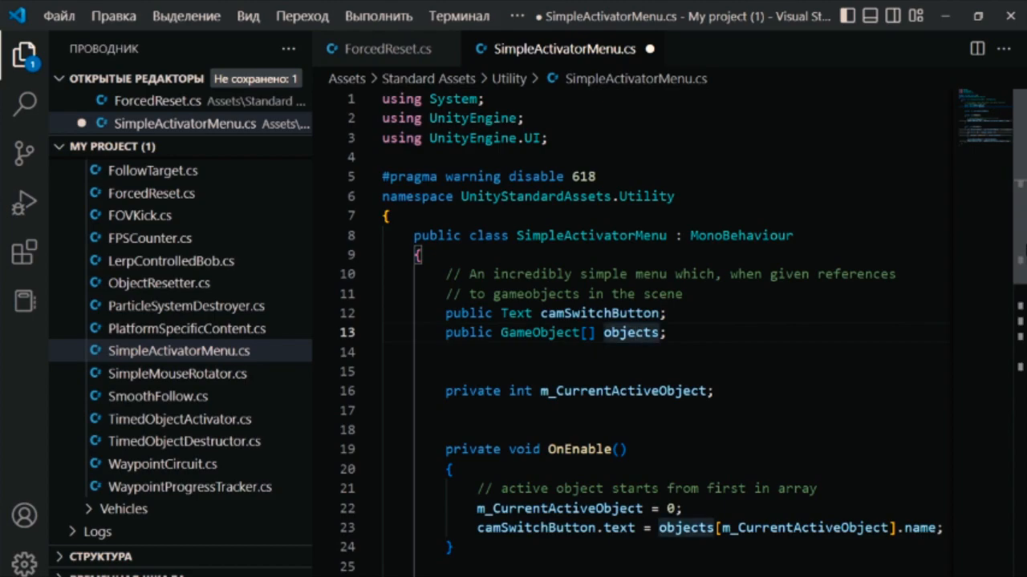
pyautogui.scroll(-9, 1023, 243)
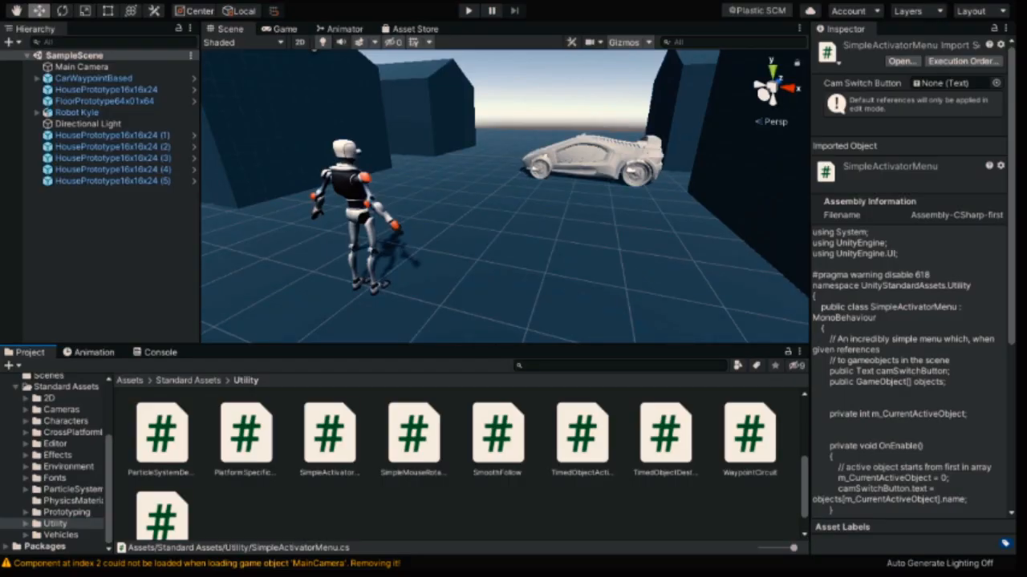
# - Place the FPSController prefab from the FirstPersonCharacter prefabs between the robot and the car, at about X 1.64 and Z 2.01
pyautogui.click(25, 425)
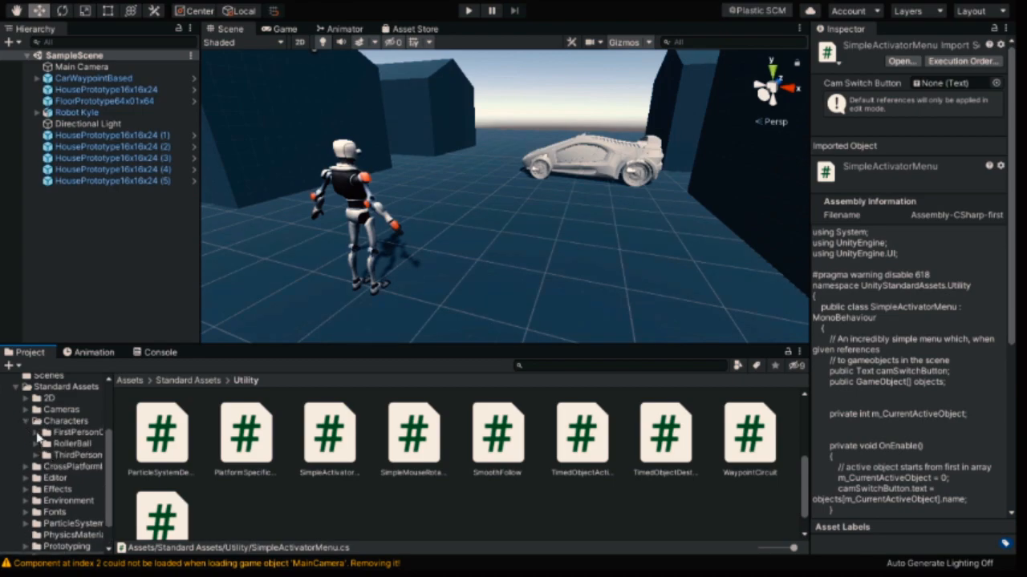
pyautogui.click(36, 432)
pyautogui.click(78, 455)
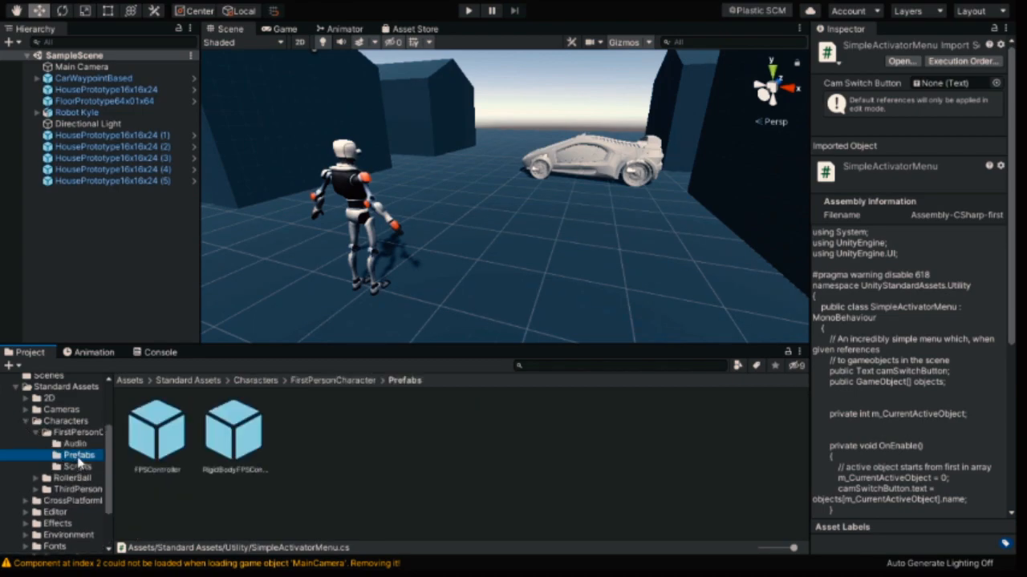
pyautogui.click(158, 437)
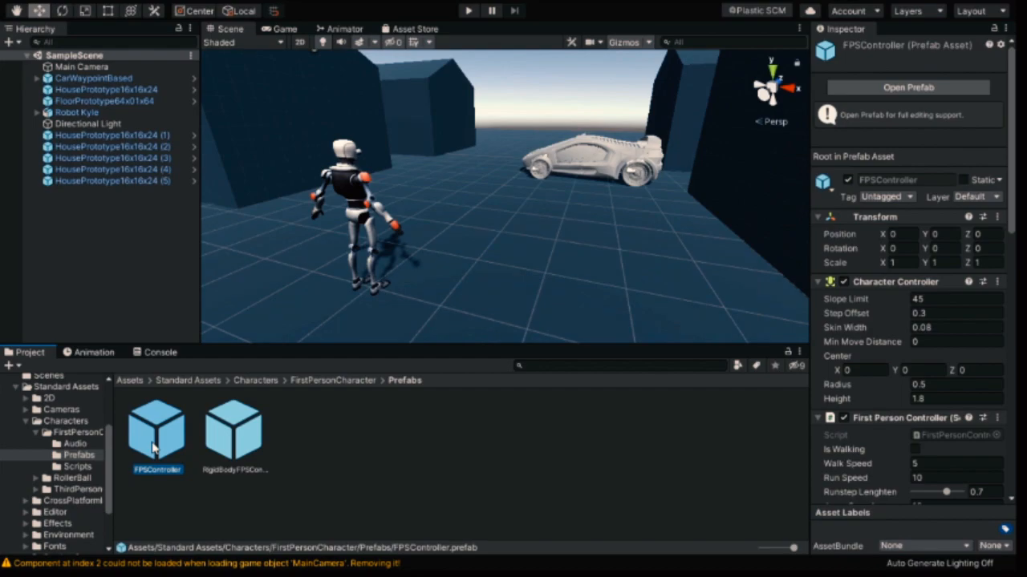
pyautogui.moveTo(154, 447); pyautogui.dragTo(536, 283)
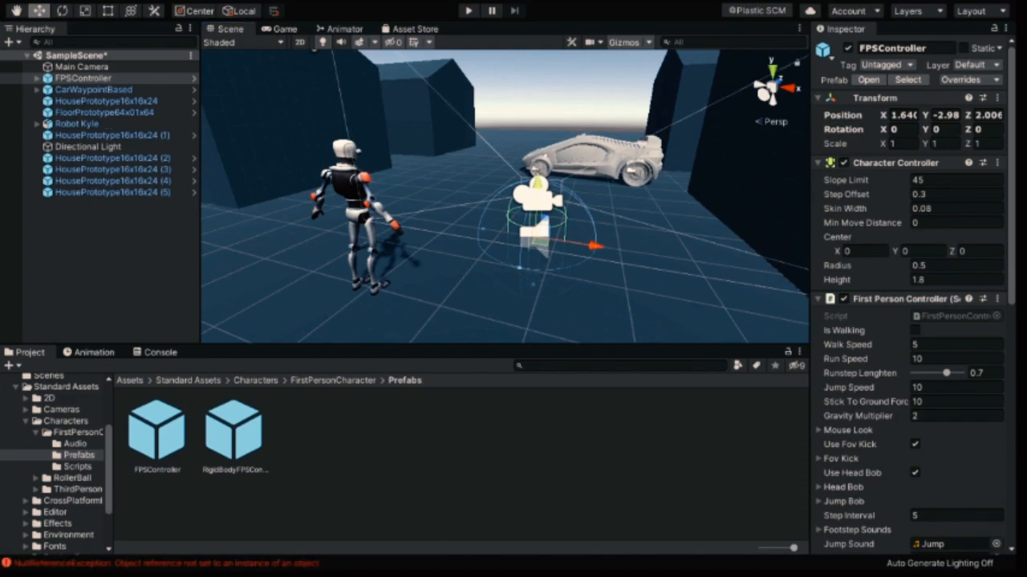
# - Play the scene and walk the first-person character around the car, the houses and the robot
pyautogui.click(469, 11)
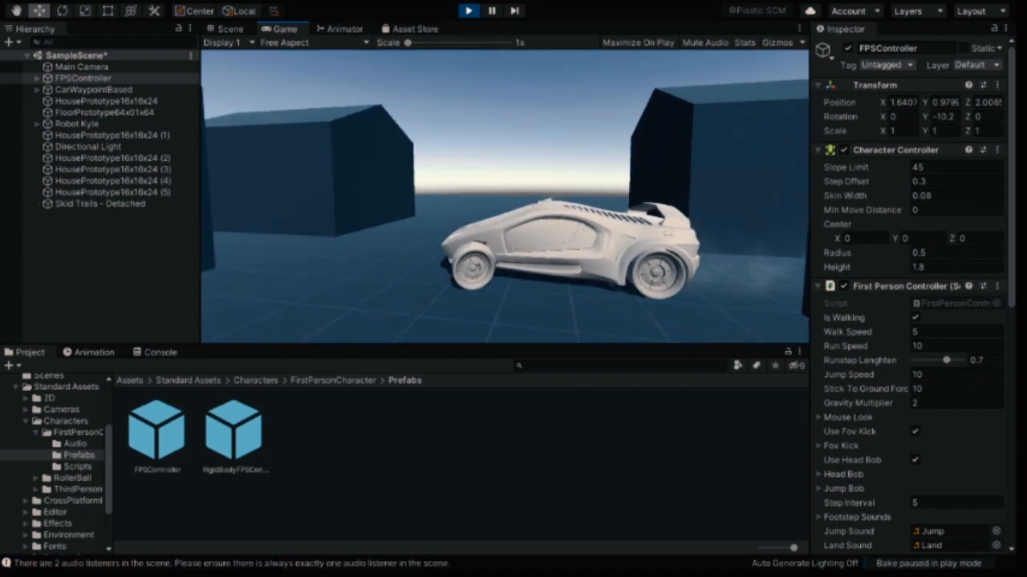
pyautogui.press('a')
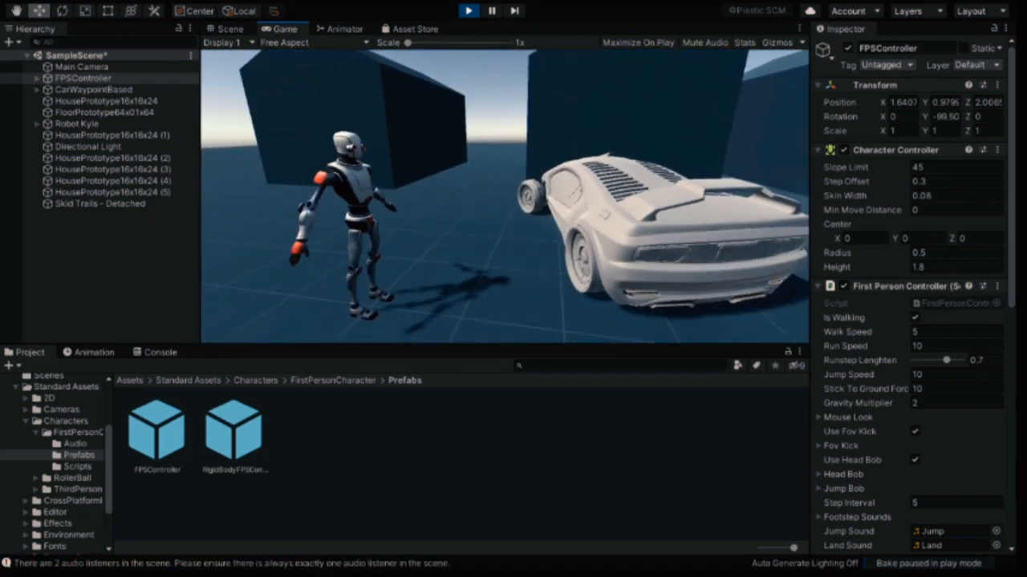
pyautogui.press('w')
pyautogui.press('w')
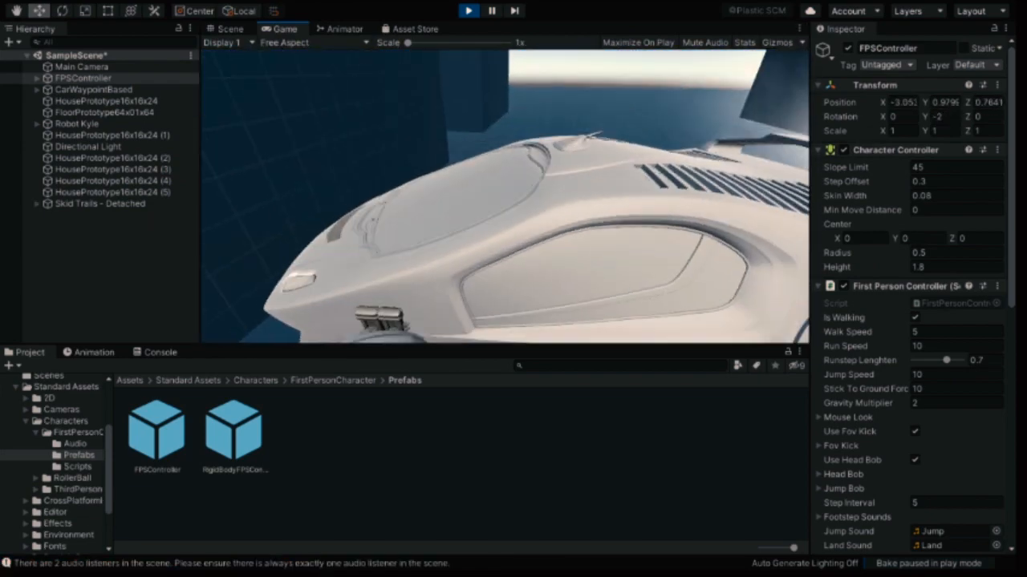
pyautogui.press('w')
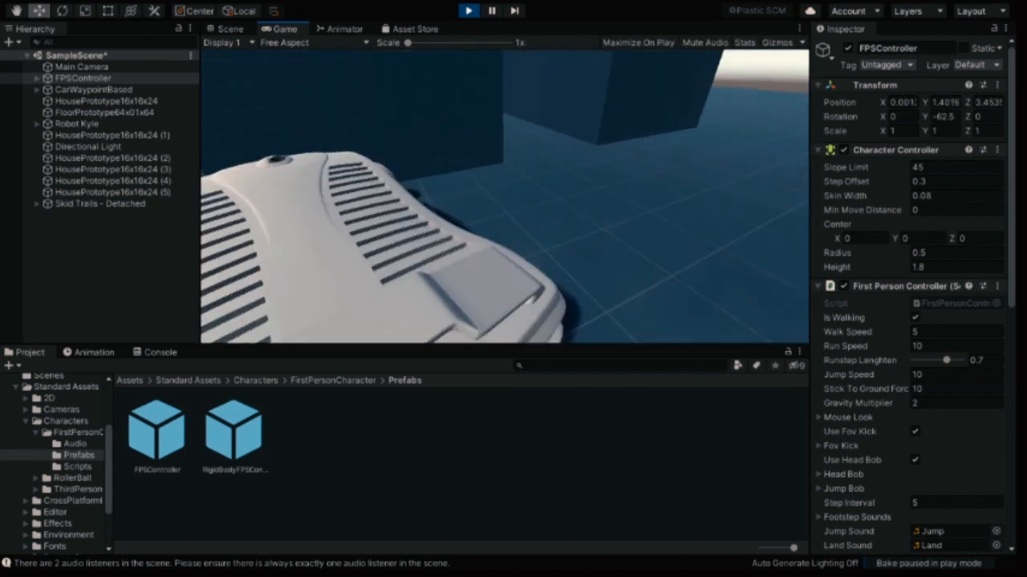
pyautogui.press('w')
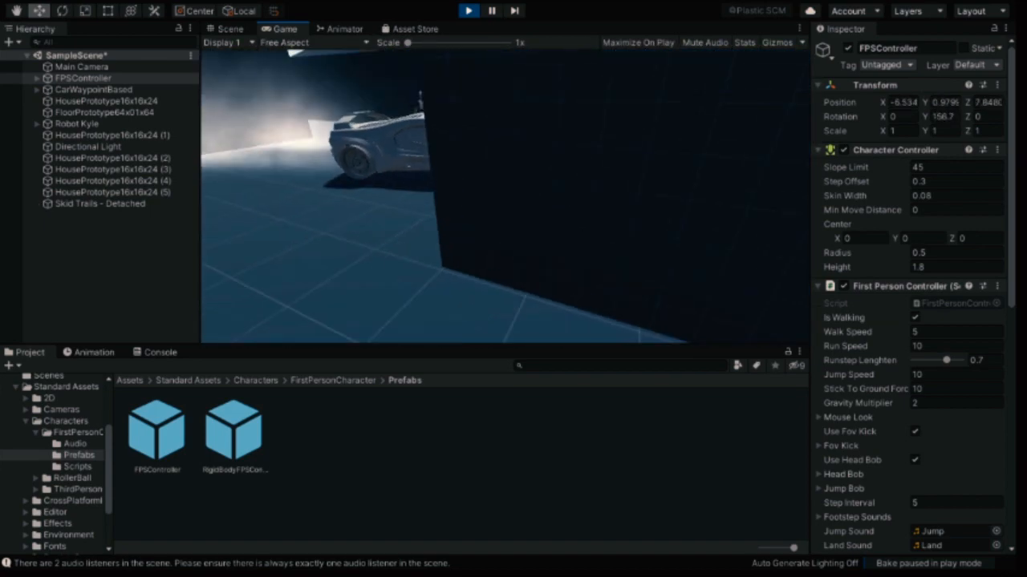
pyautogui.press('w')
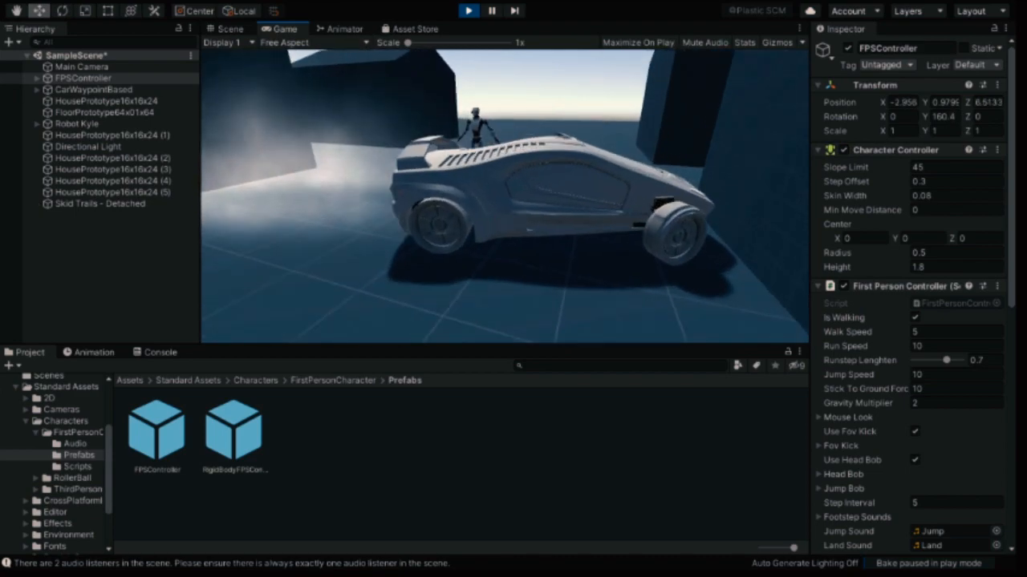
pyautogui.press('w')
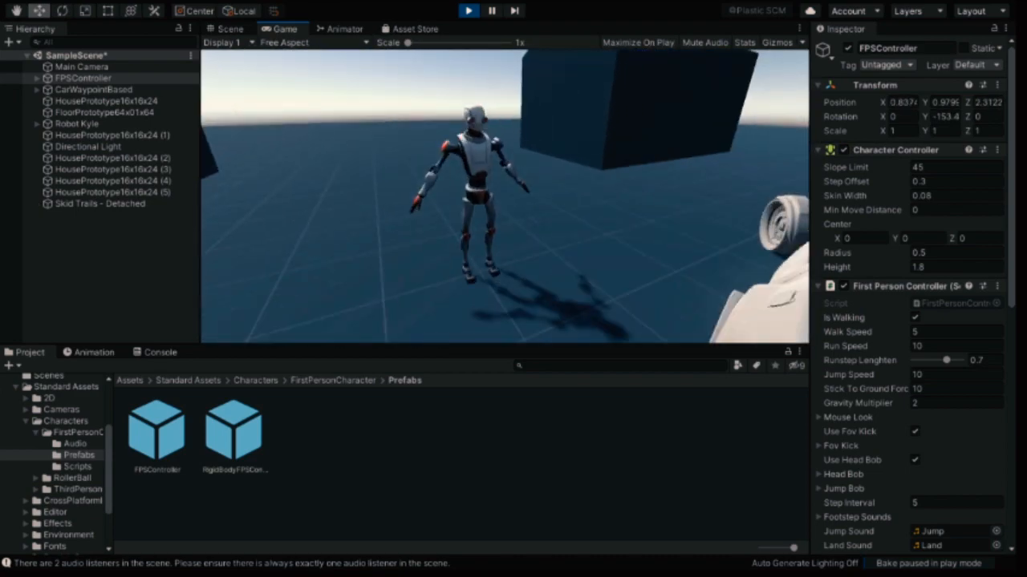